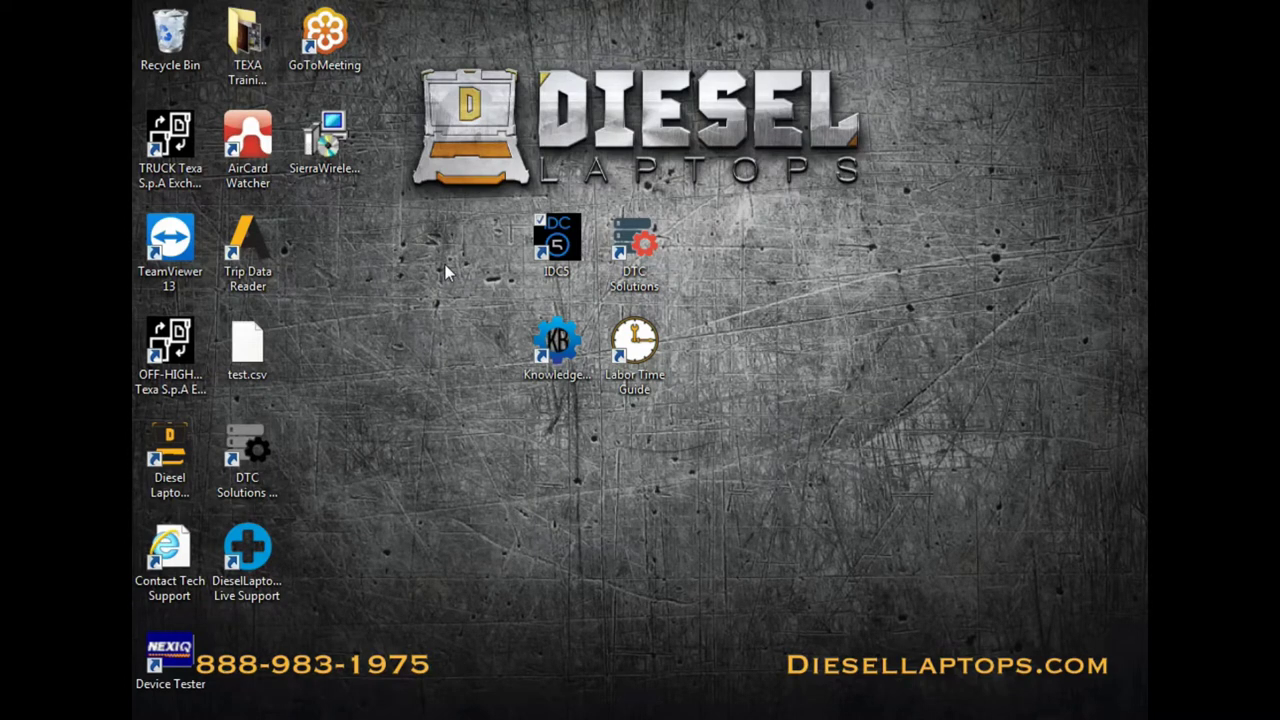
- Launch IDC5, dismiss the 'HW key not detected' warning, then relaunch it with the key inserted
left_click(560, 245)
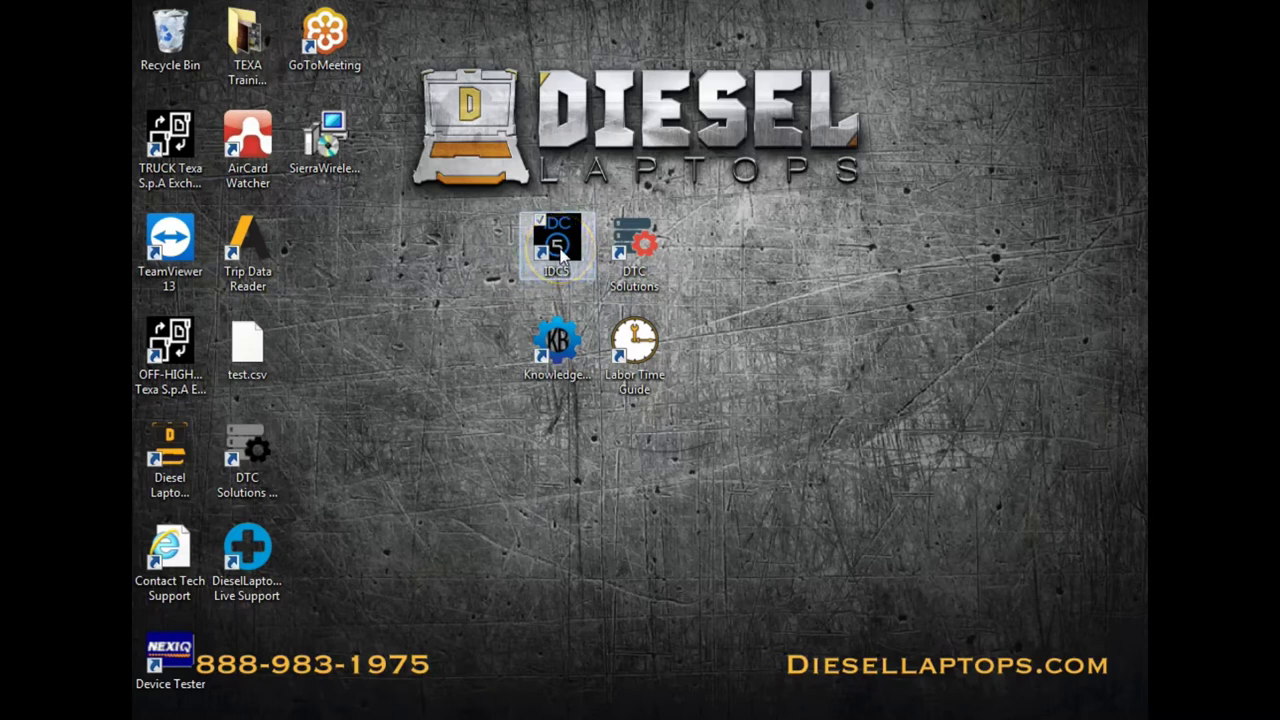
double_click(560, 248)
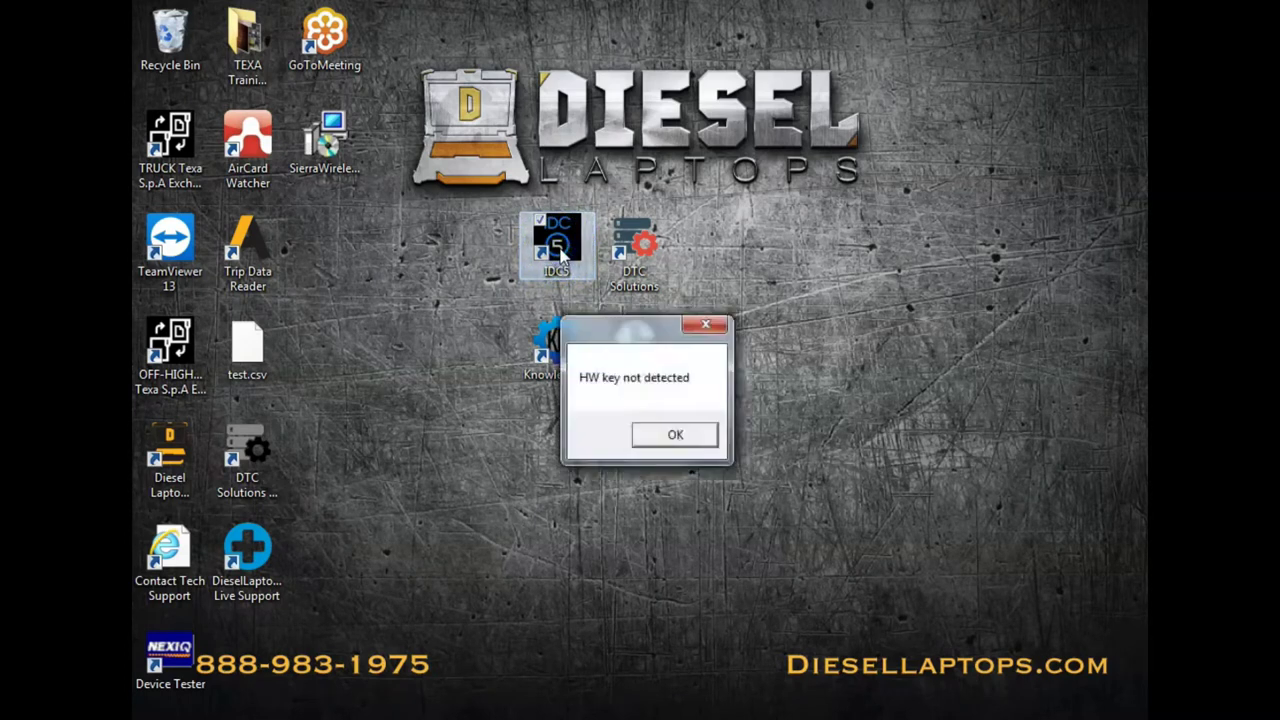
left_click(675, 434)
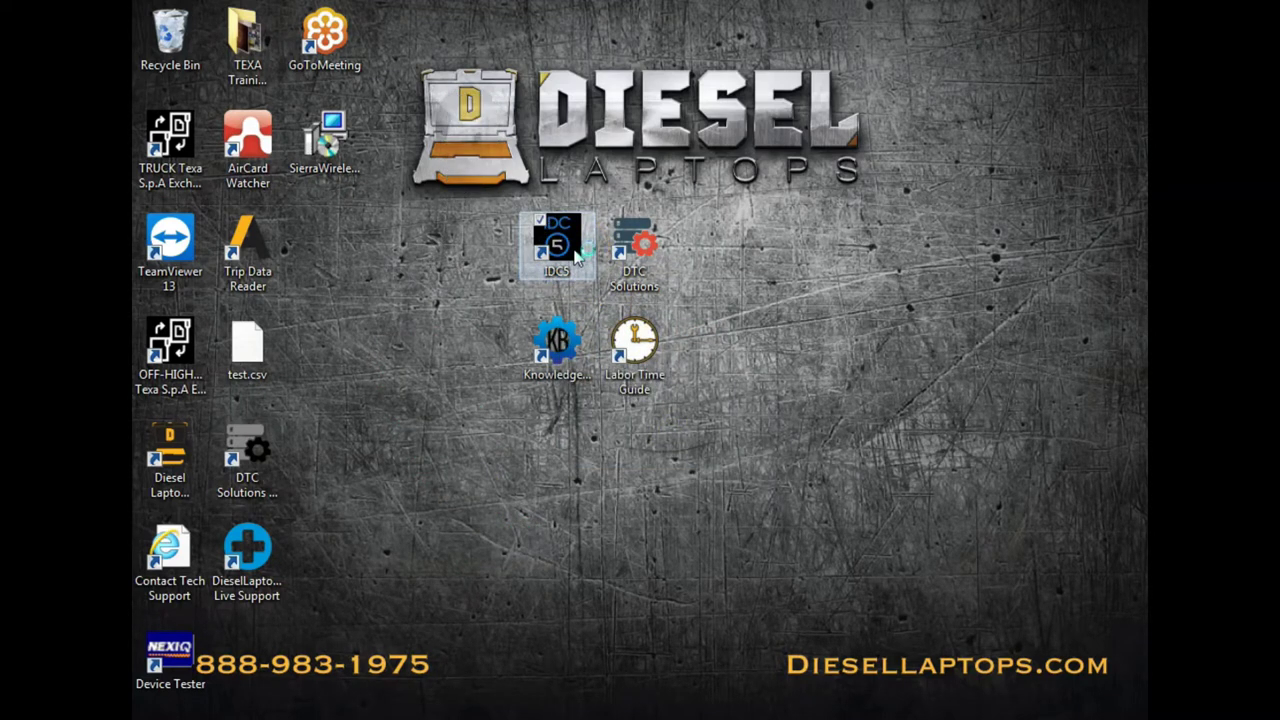
double_click(578, 259)
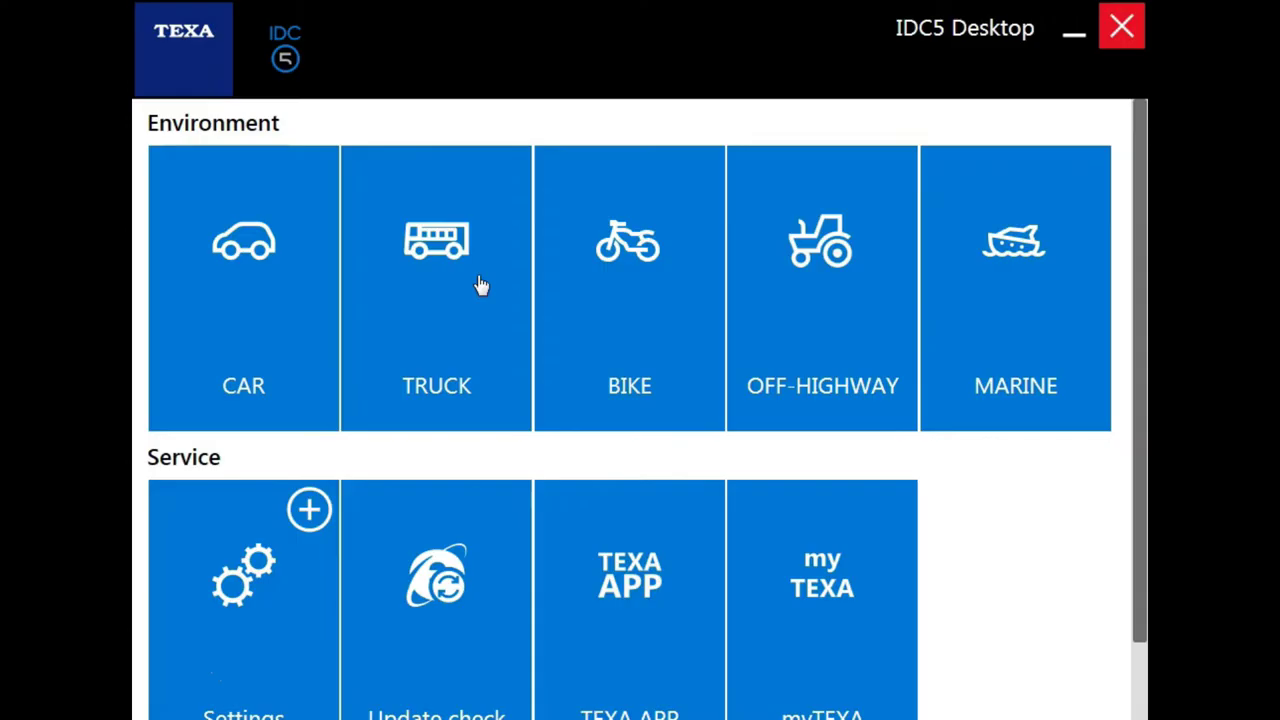
- Open the TRUCK environment from the IDC5 Desktop
left_click(481, 286)
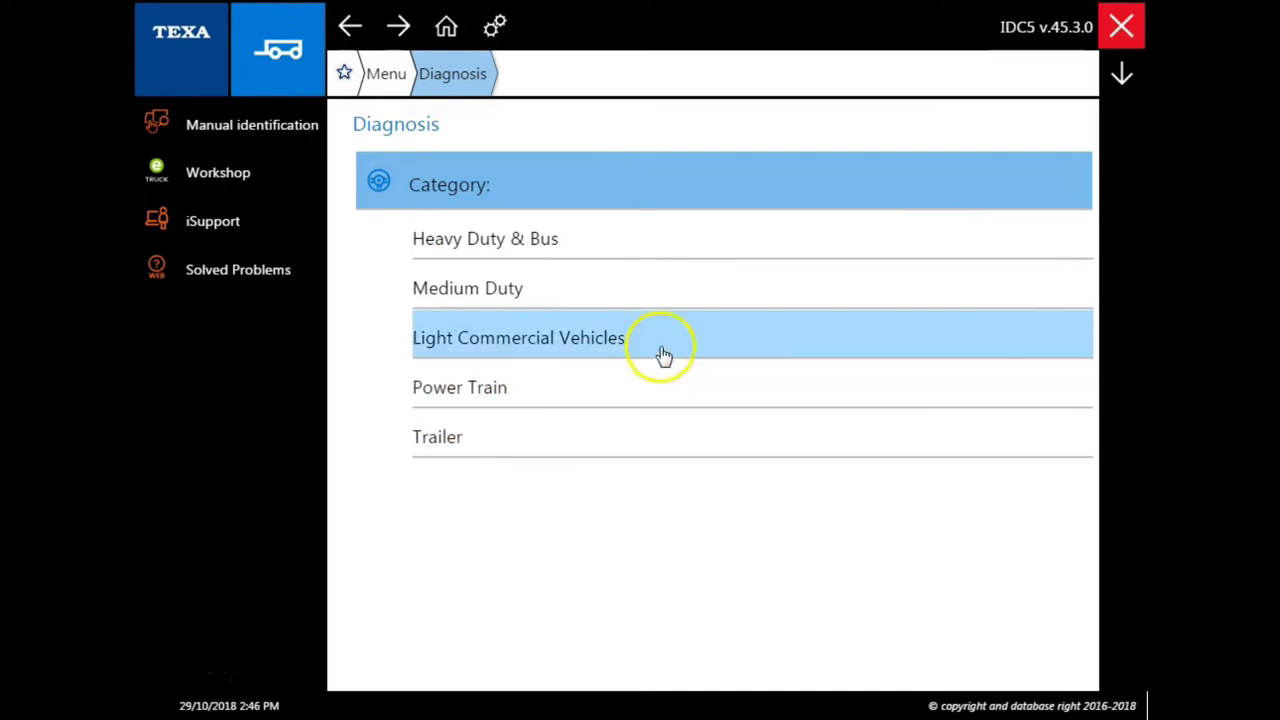
left_click(675, 253)
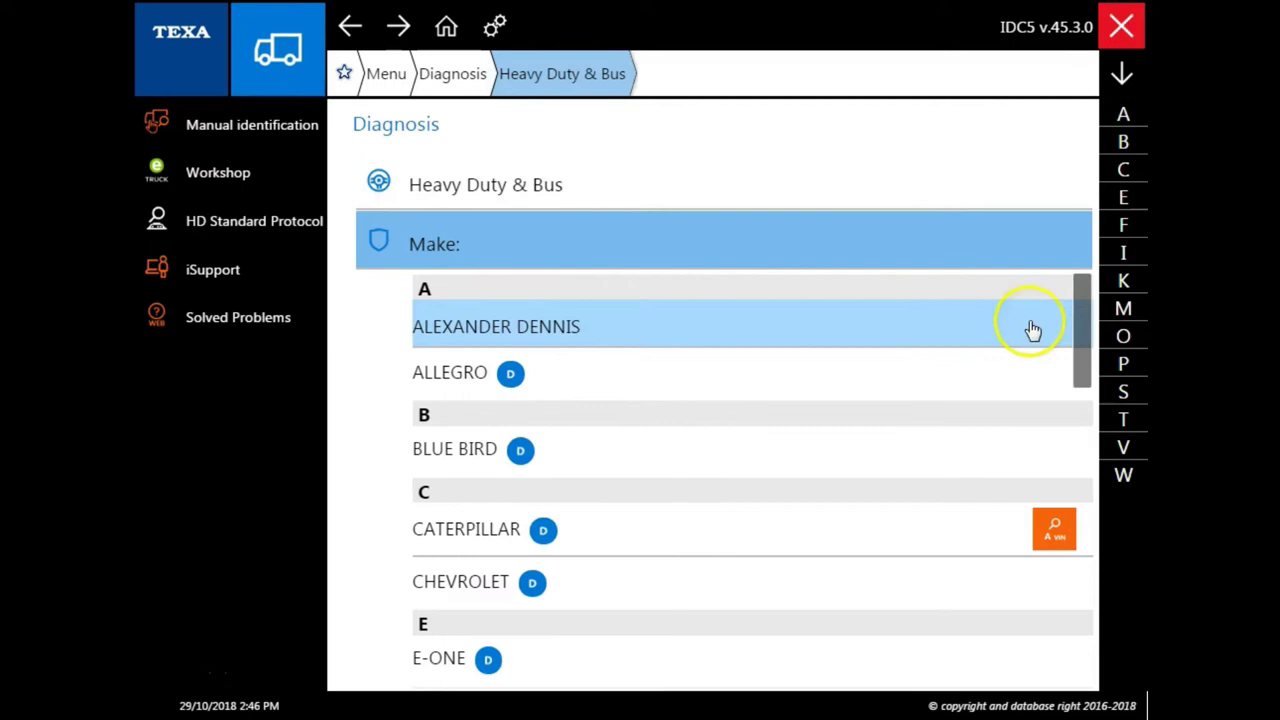
mouse_move(1078, 300)
left_mouse_down()
mouse_move(1077, 289)
mouse_move(1079, 607)
mouse_move(1060, 450)
mouse_move(1081, 289)
left_mouse_up()
left_click(514, 189)
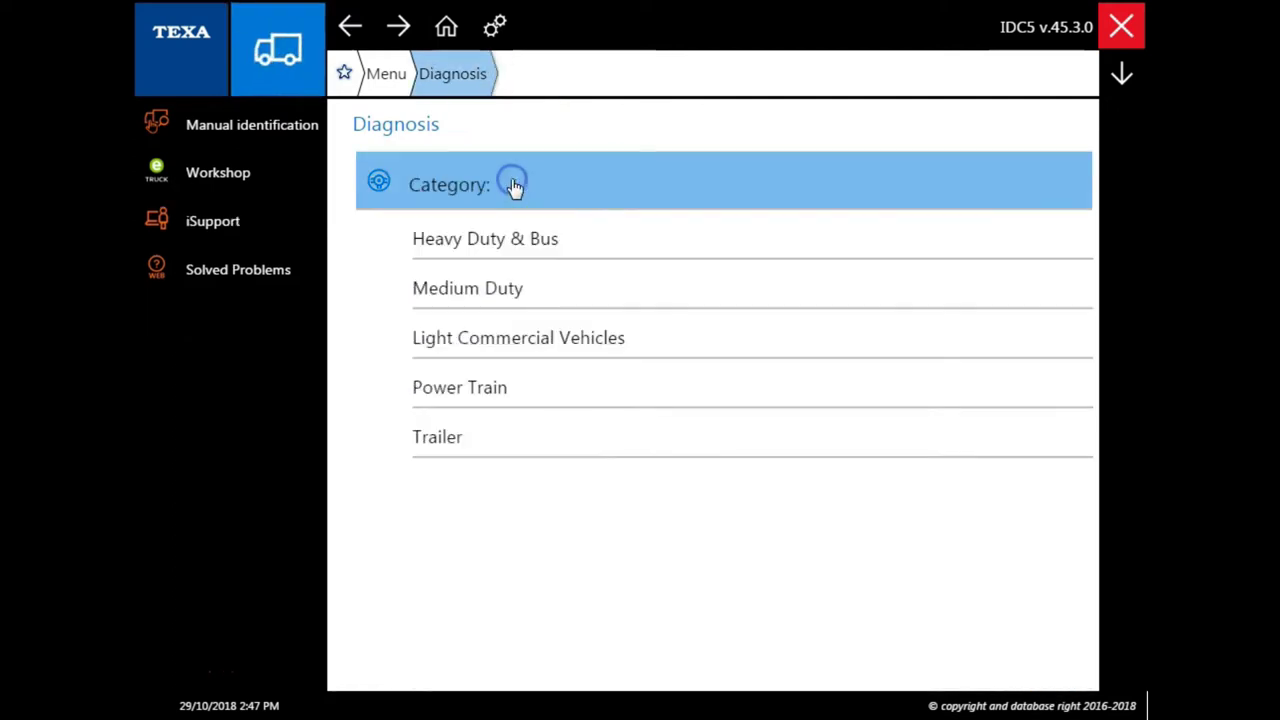
left_click(522, 292)
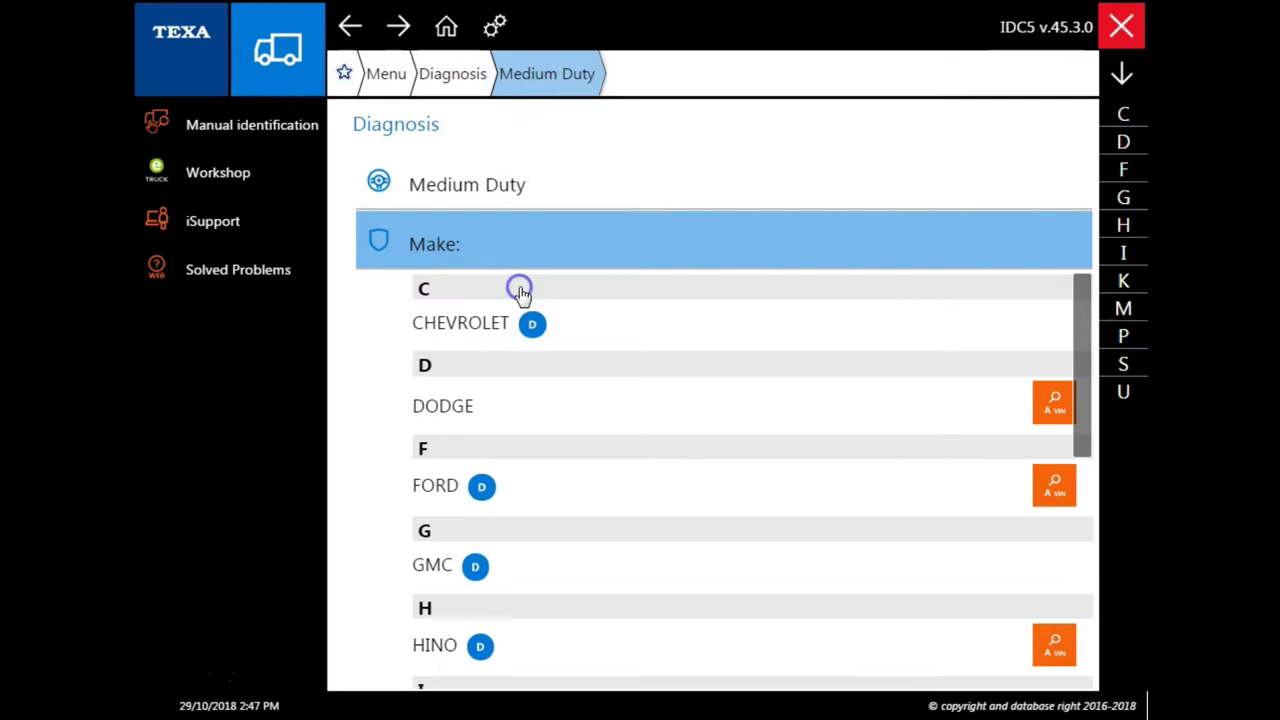
mouse_move(1080, 298)
left_mouse_down()
mouse_move(1084, 541)
mouse_move(1063, 283)
left_mouse_up()
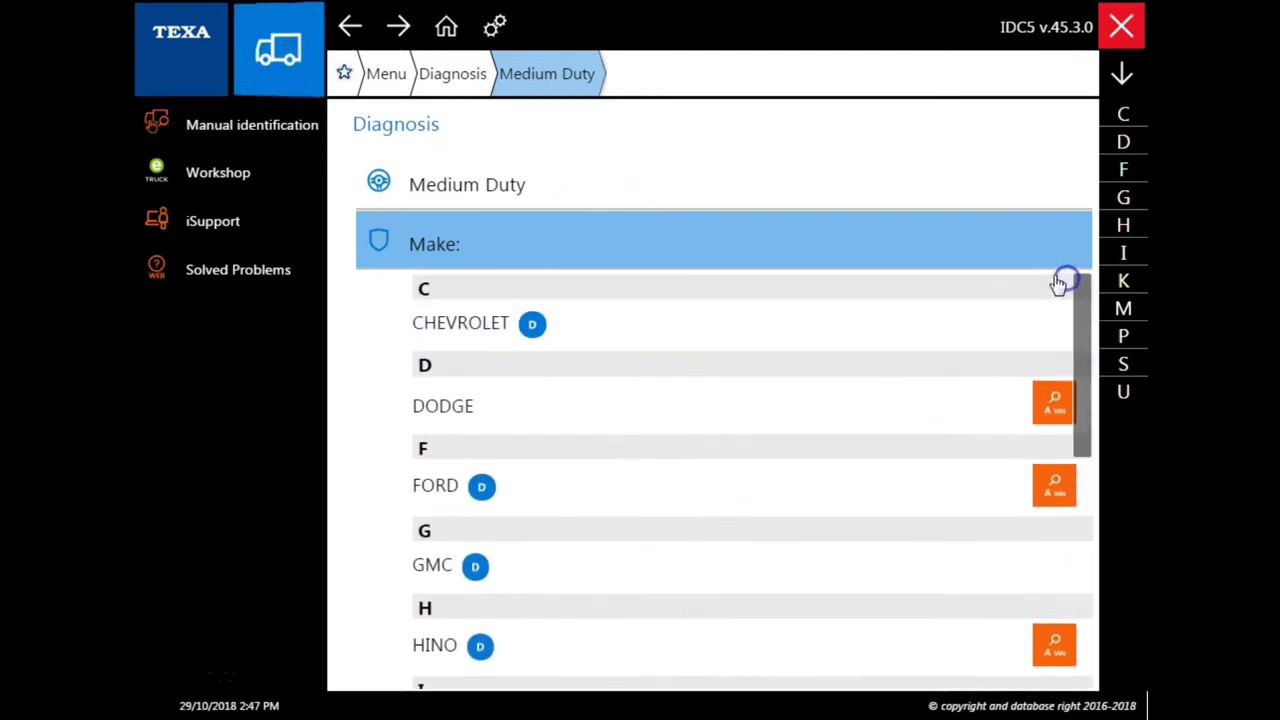
left_click(474, 190)
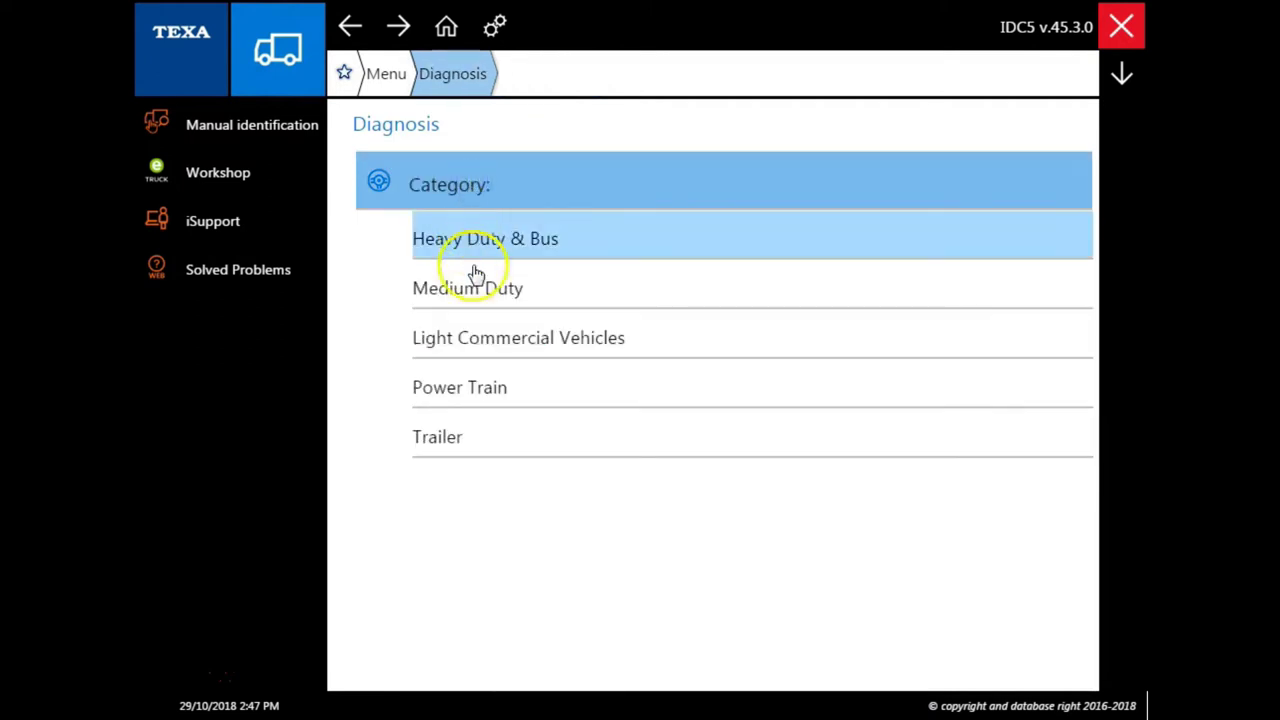
left_click(482, 342)
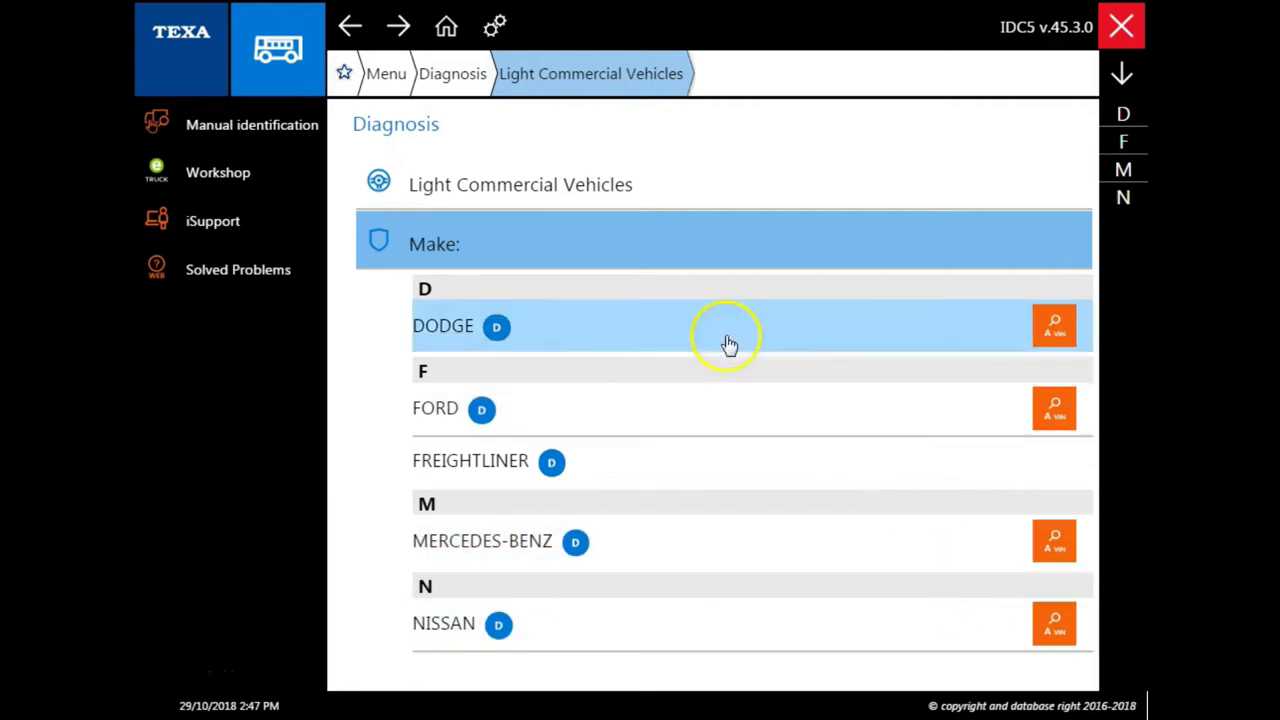
left_click(550, 190)
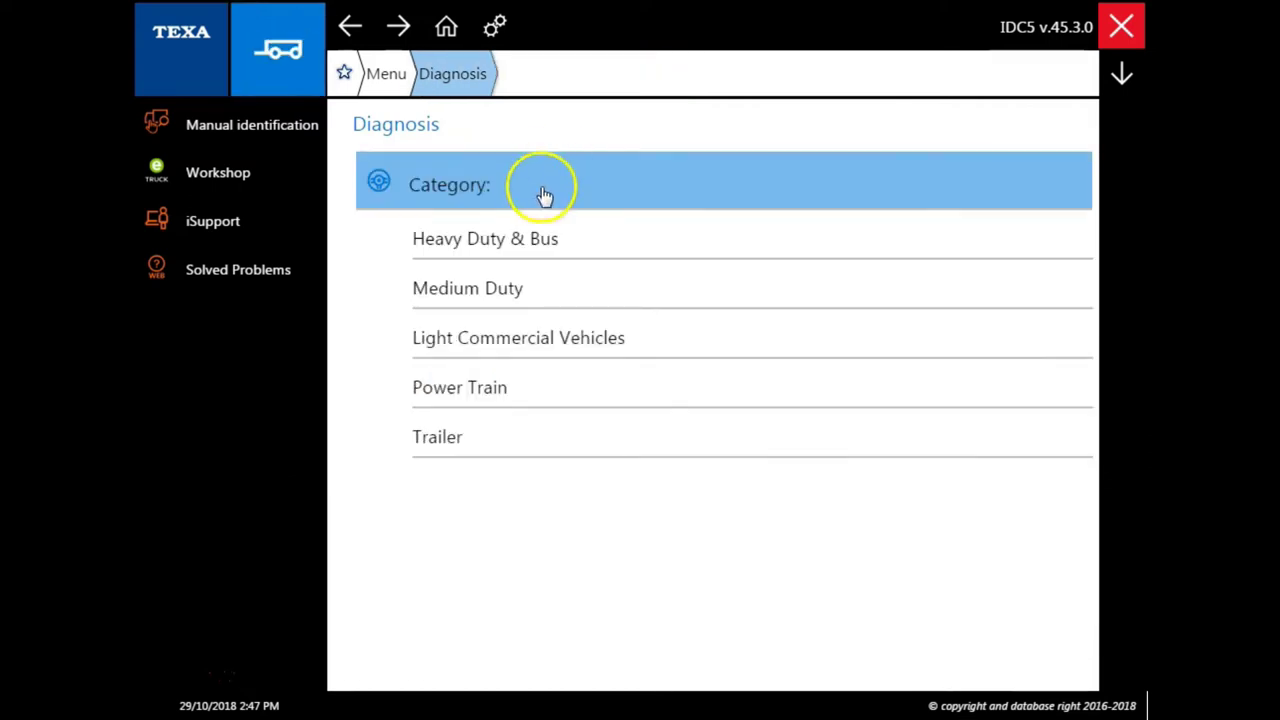
left_click(451, 387)
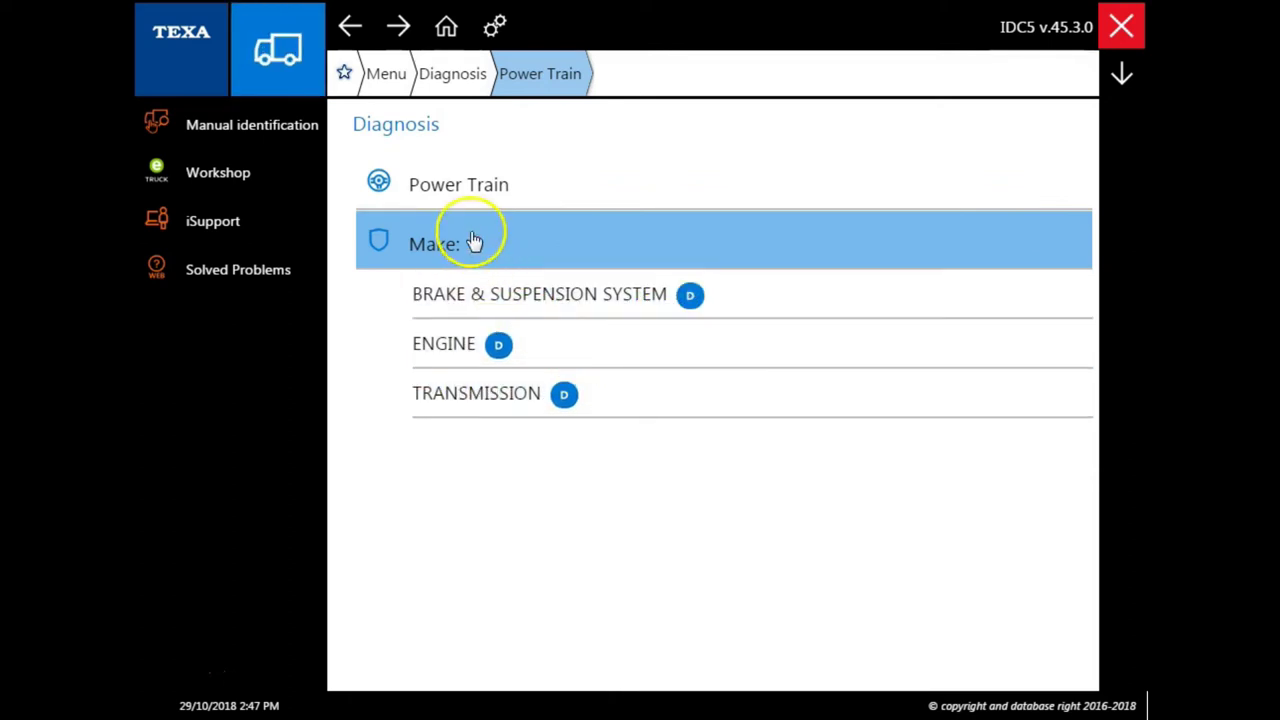
left_click(462, 190)
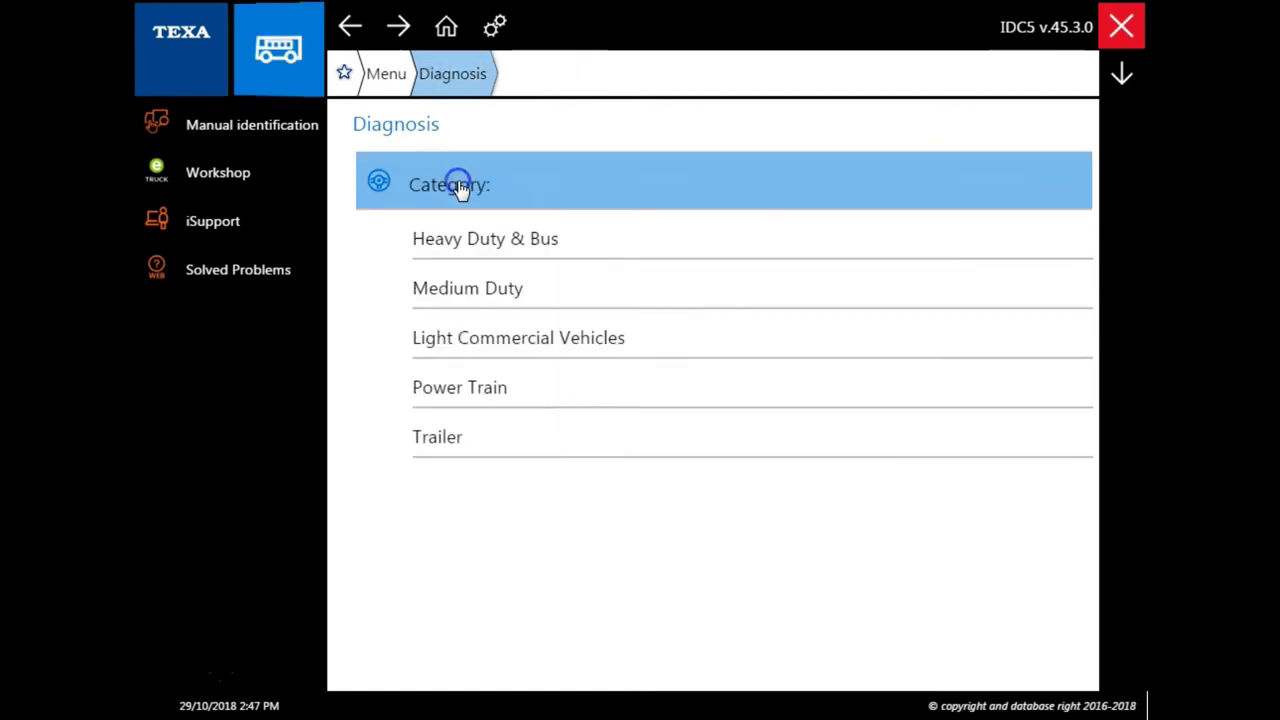
left_click(477, 437)
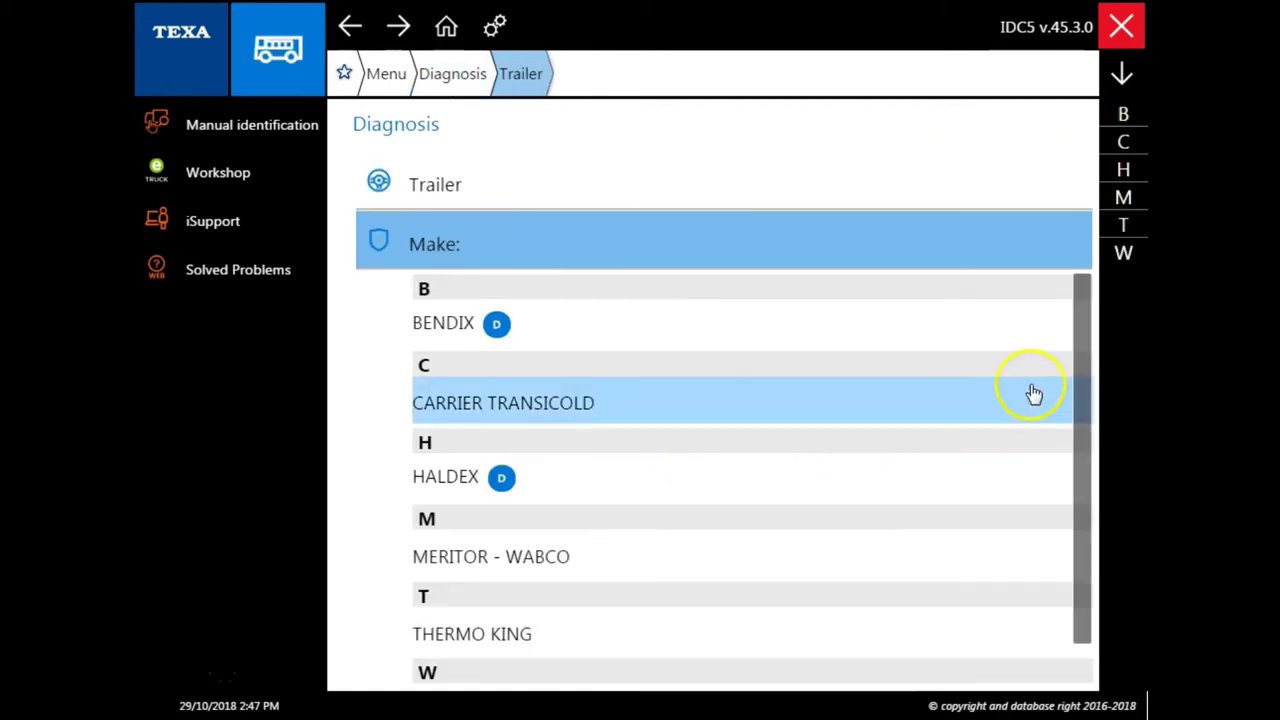
mouse_move(1077, 297)
left_mouse_down()
mouse_move(1087, 388)
mouse_move(1081, 303)
left_mouse_up()
left_click(480, 190)
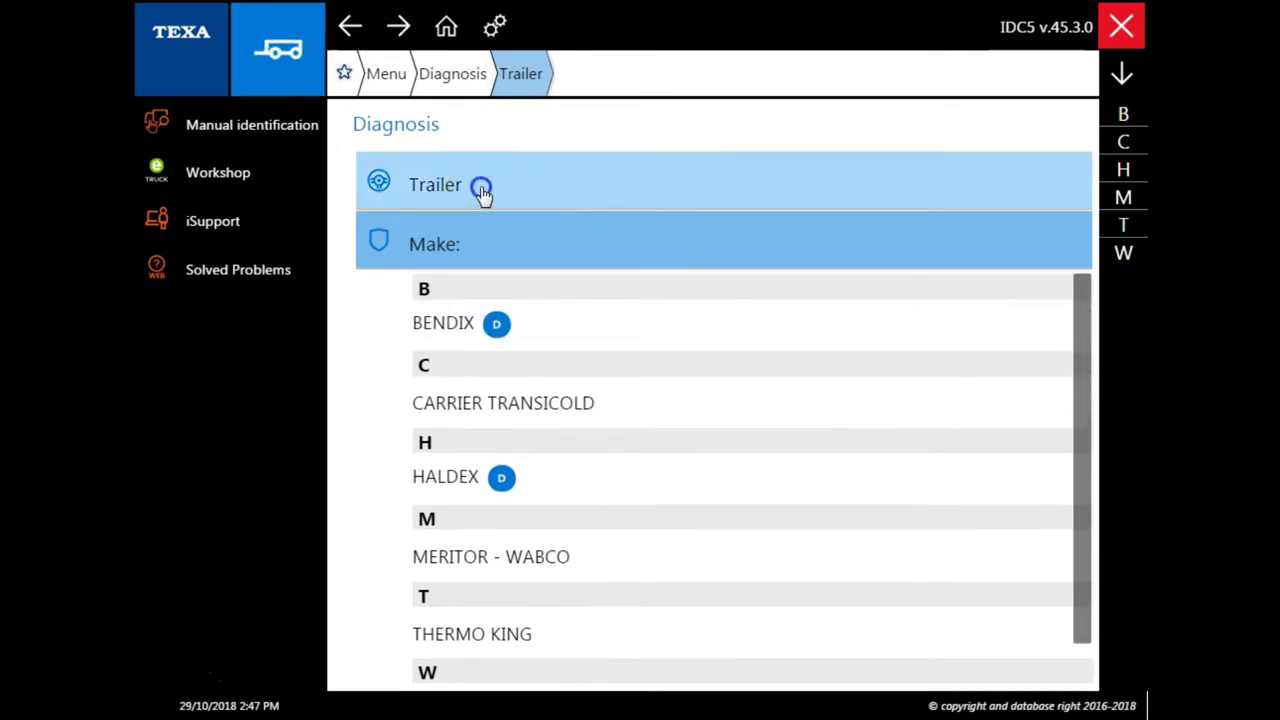
- Select Heavy Duty & Bus, make INTERNATIONAL and the International model for self-diagnosis
left_click(481, 242)
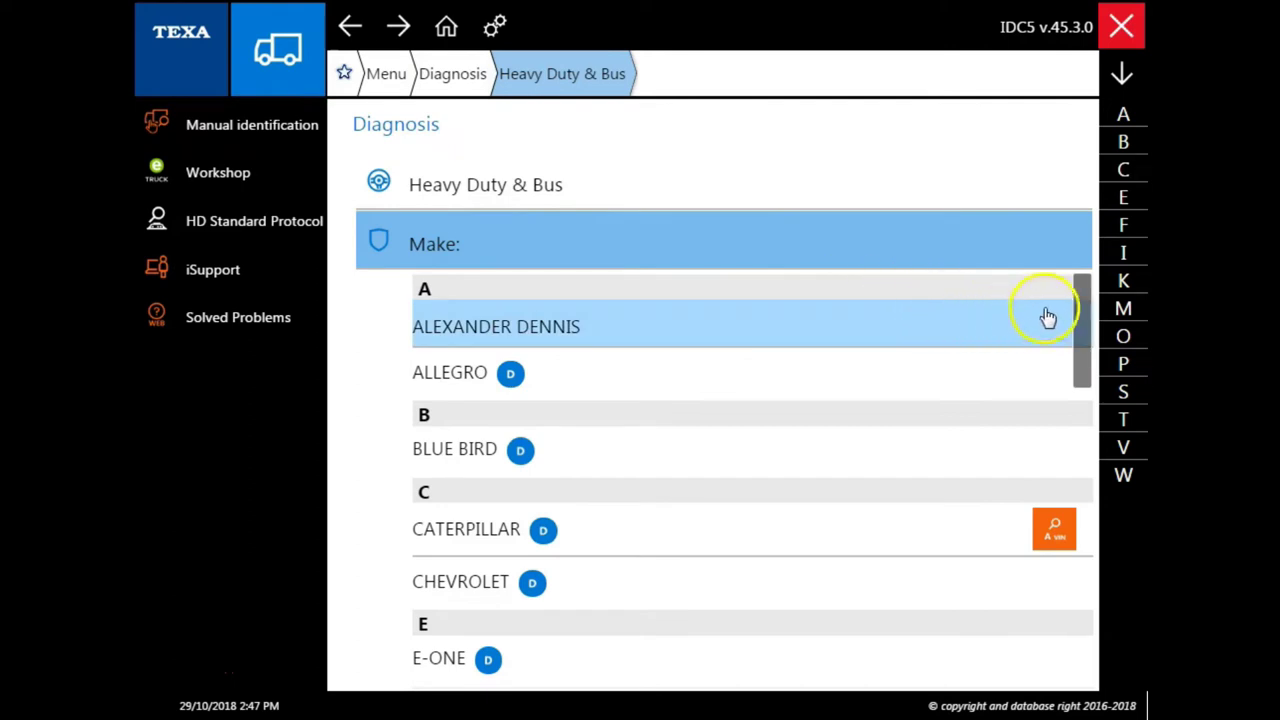
left_click_drag(1078, 290, 1091, 391)
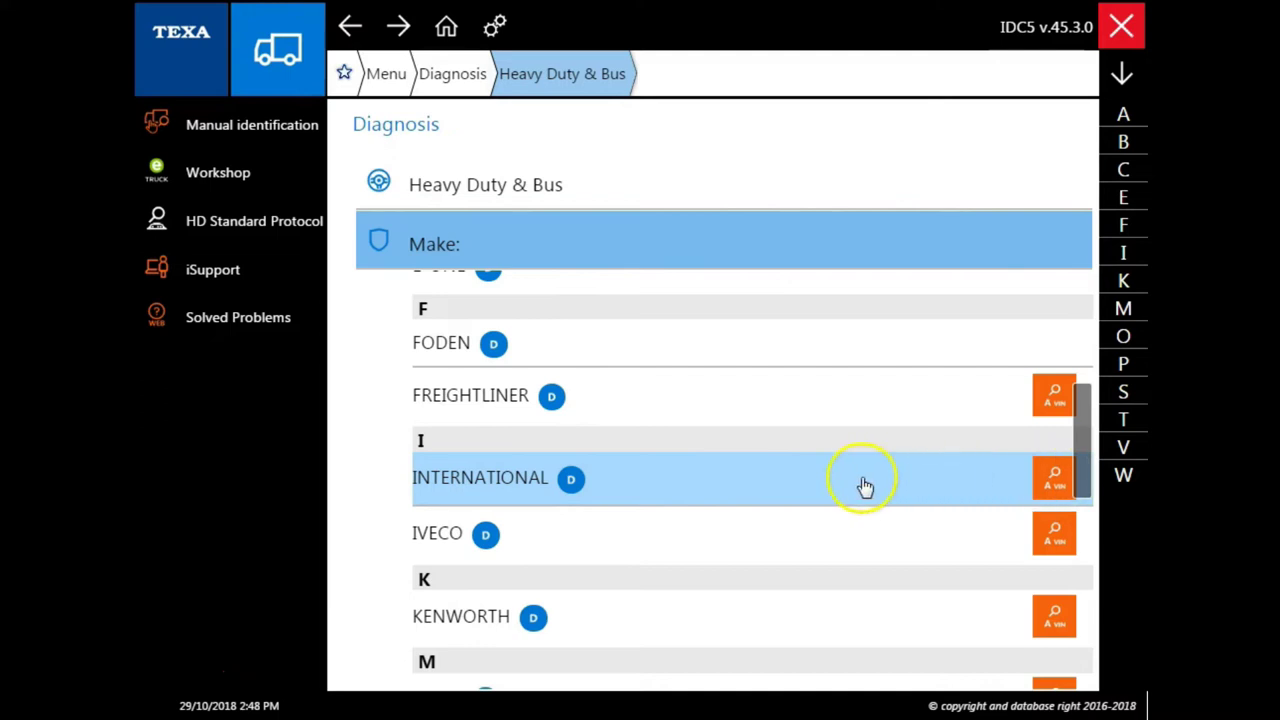
left_click(752, 486)
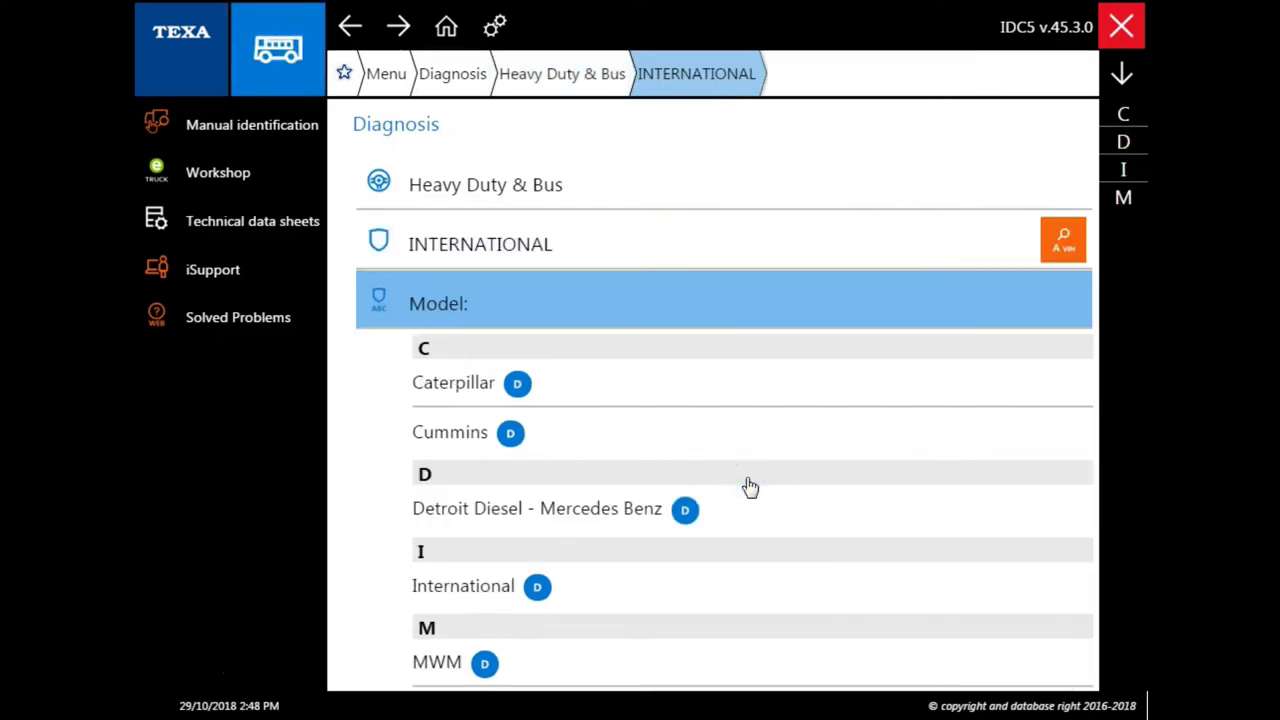
left_click(771, 572)
left_click(592, 592)
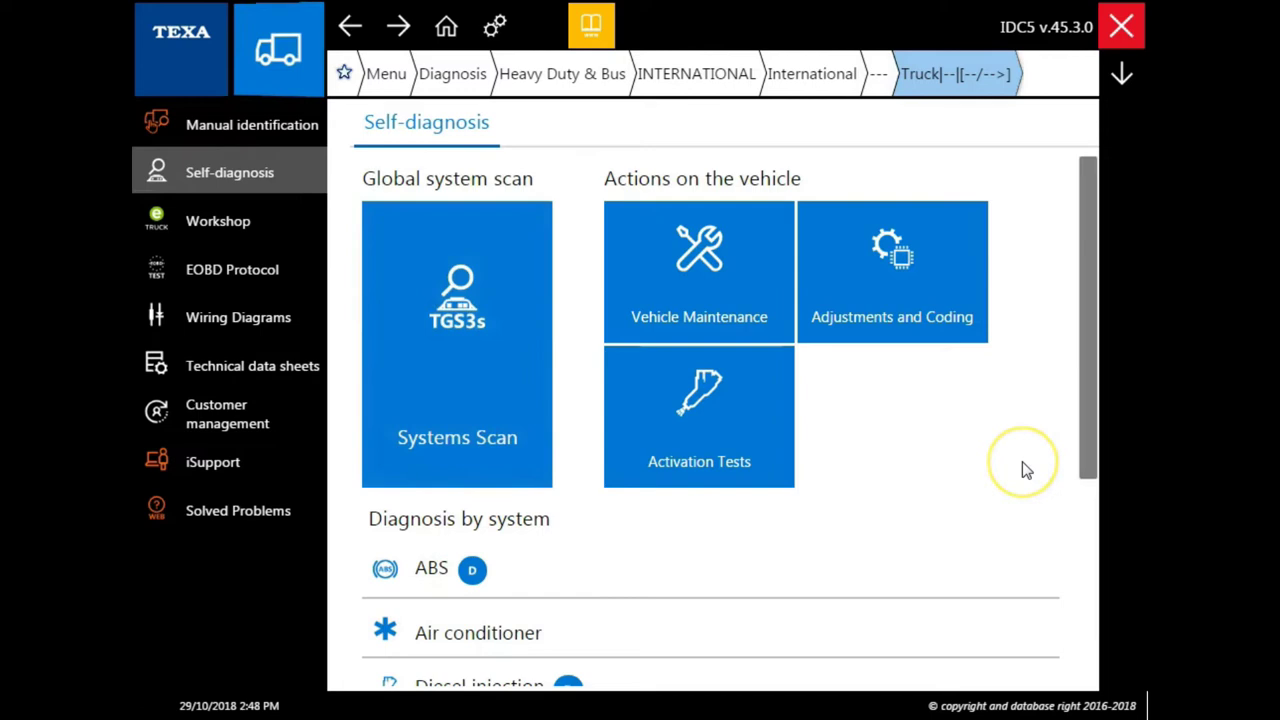
- Start a Systems Scan to show the 3151/T22 or OBD-DEUTSCH 9 cable connection info
left_click(963, 494)
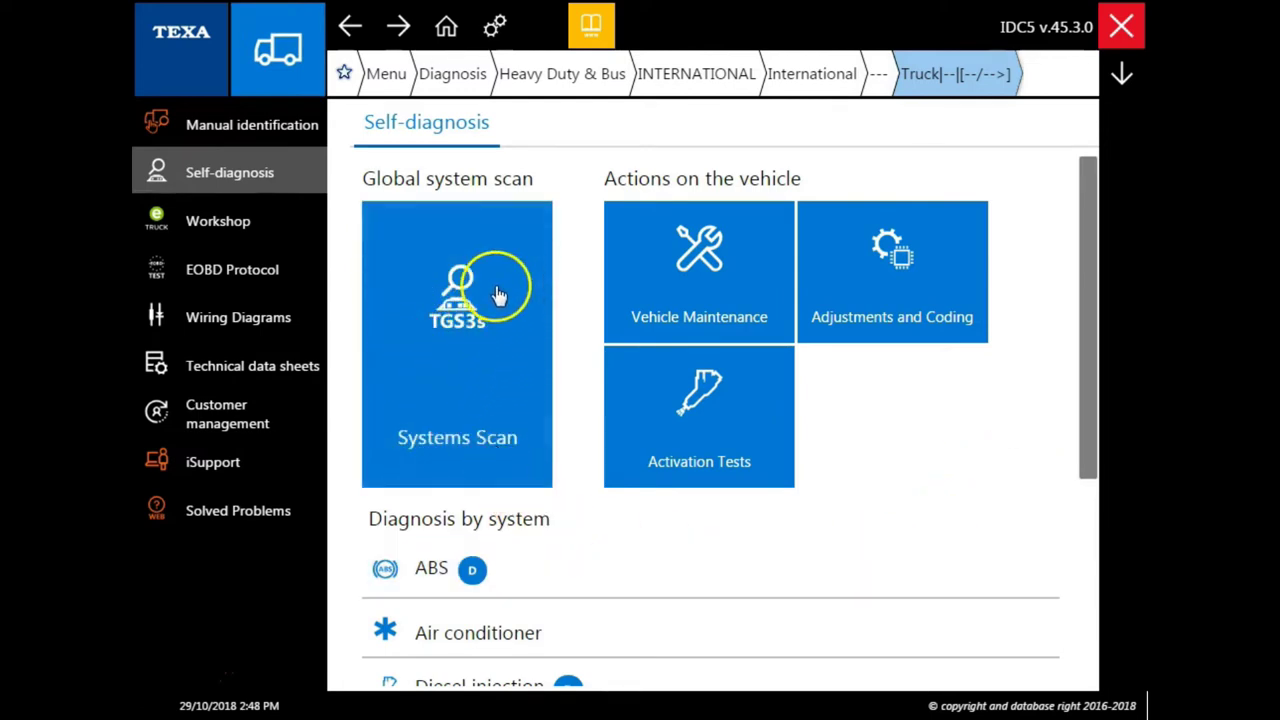
left_click(492, 362)
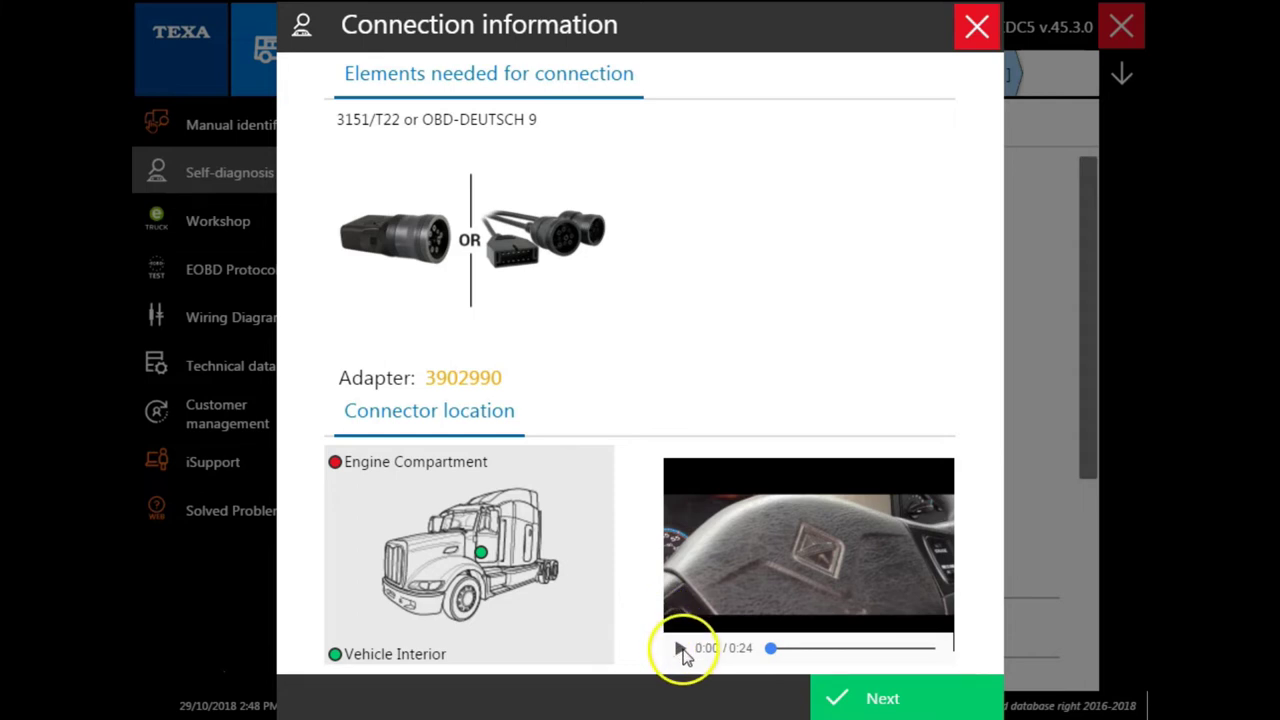
- Play the connector location video, then continue past the connection information
left_click(680, 648)
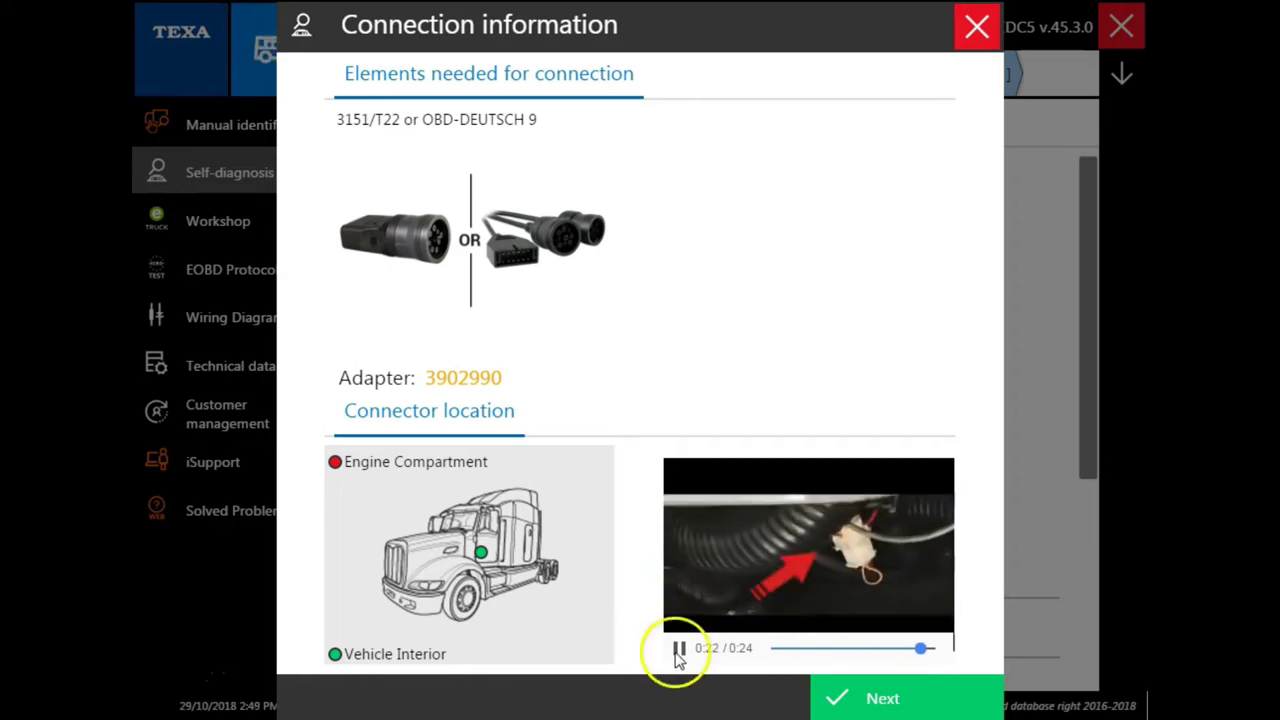
left_click(881, 700)
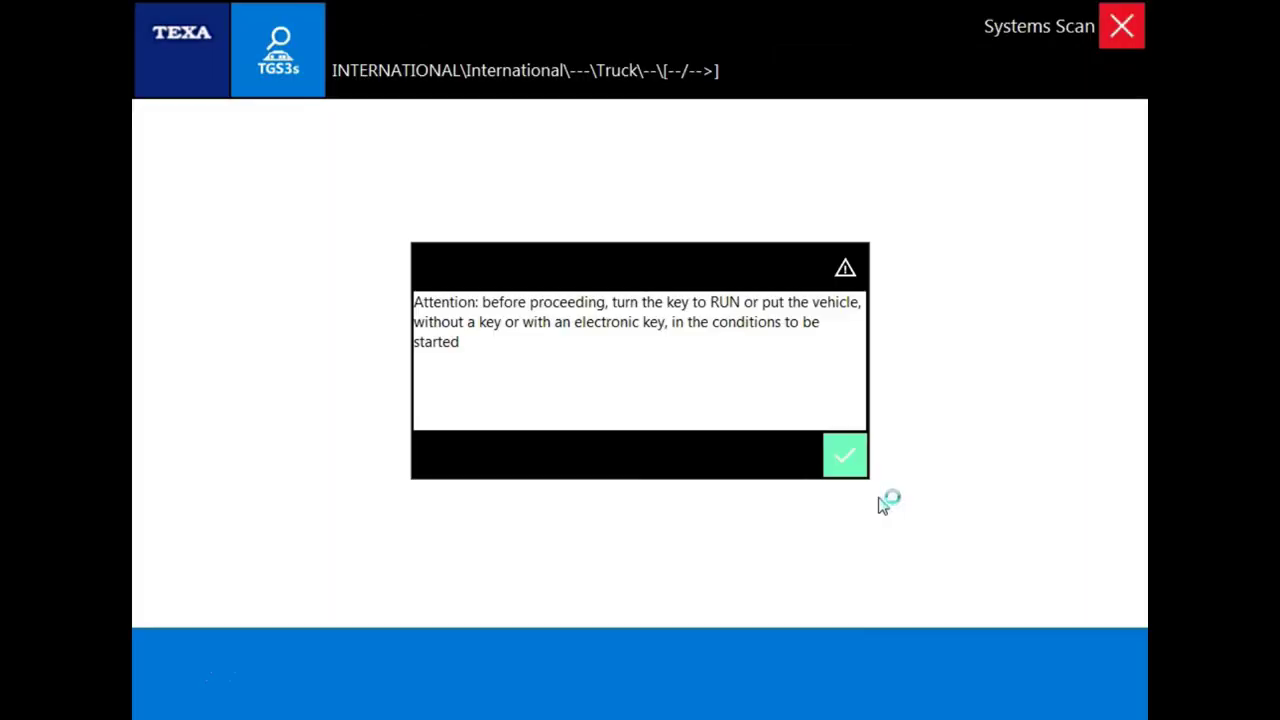
- Acknowledge the key-to-RUN, ignition-off and error-clearing notices to reach the quick scan results
left_click(851, 460)
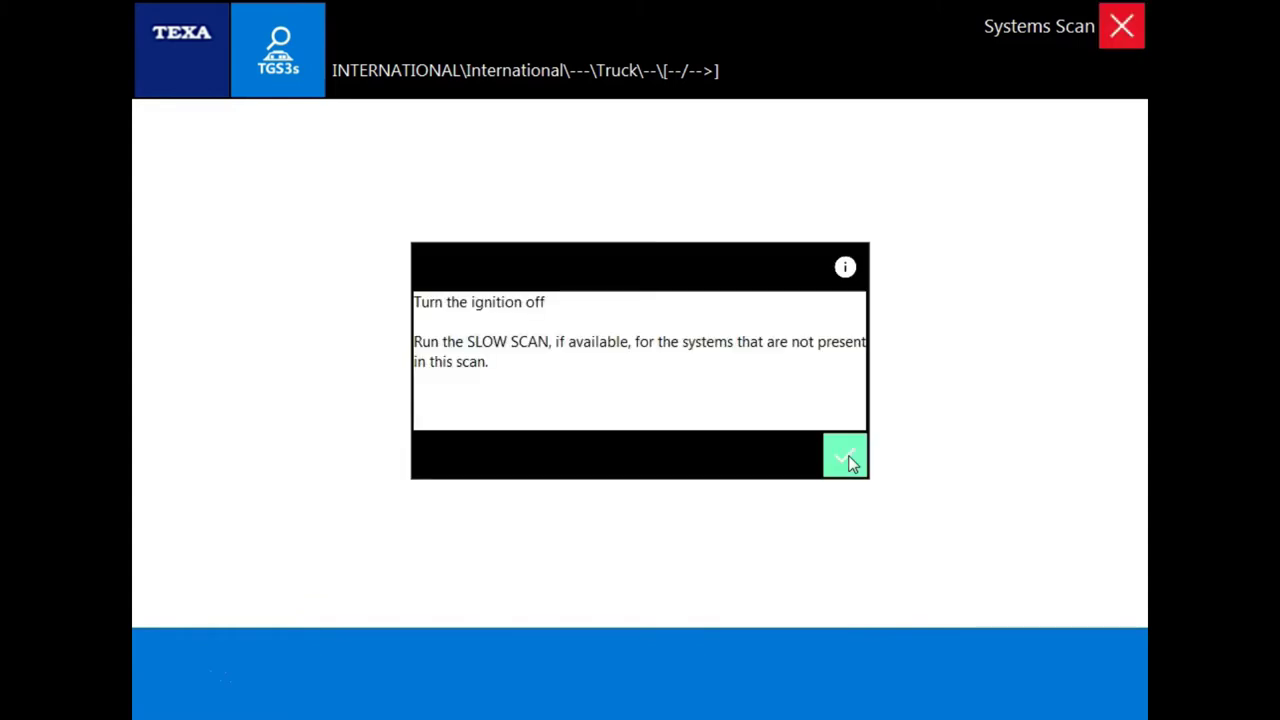
left_click(846, 434)
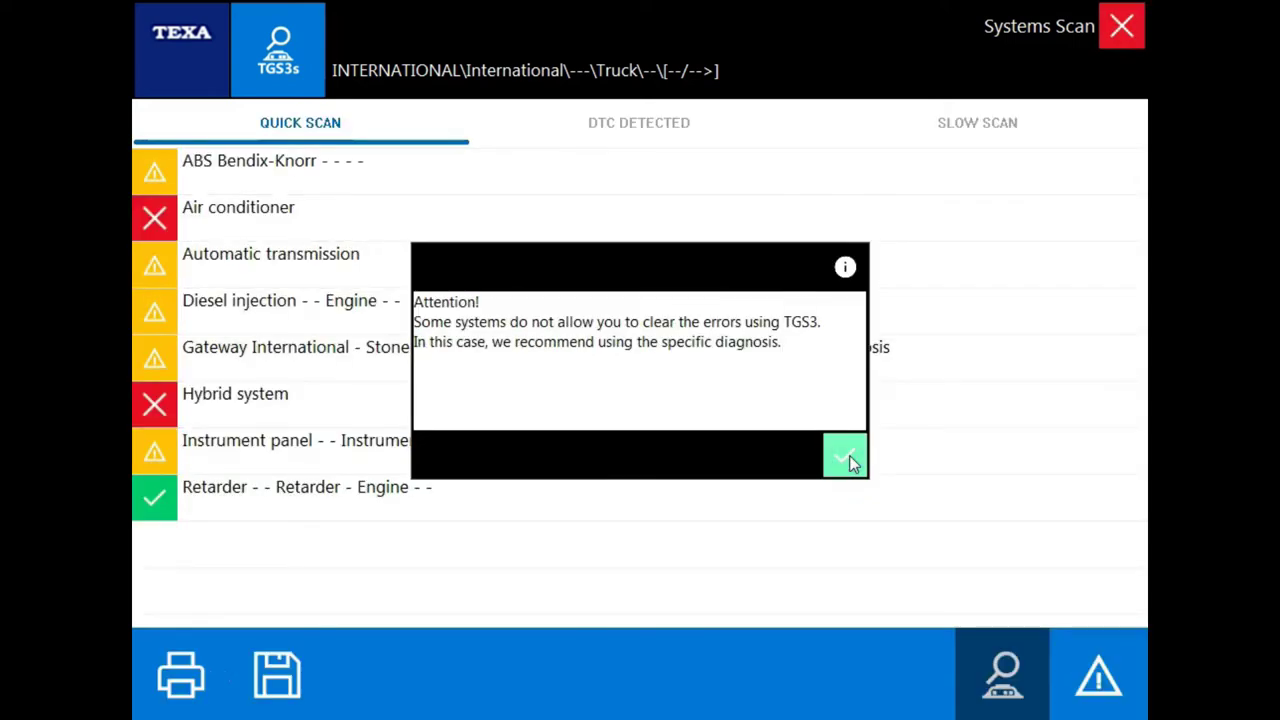
left_click(847, 456)
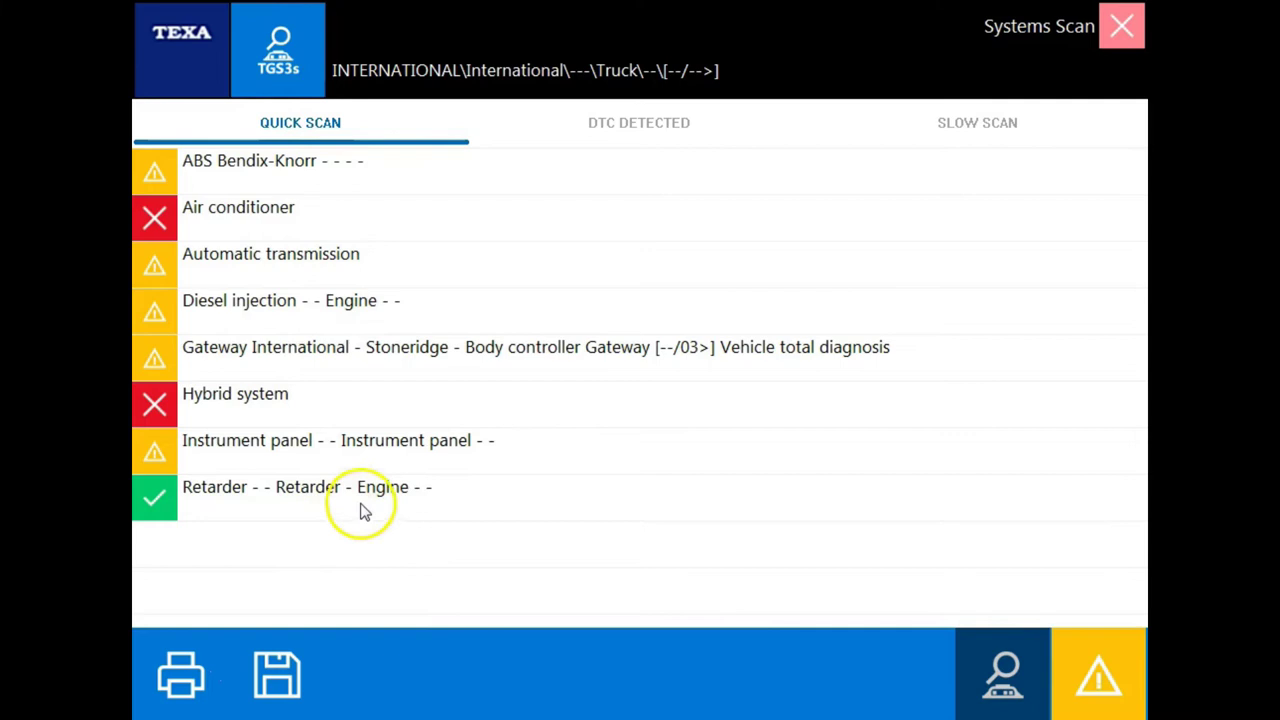
- Show the DTC DETECTED list and scroll through the fault codes per system
left_click(617, 122)
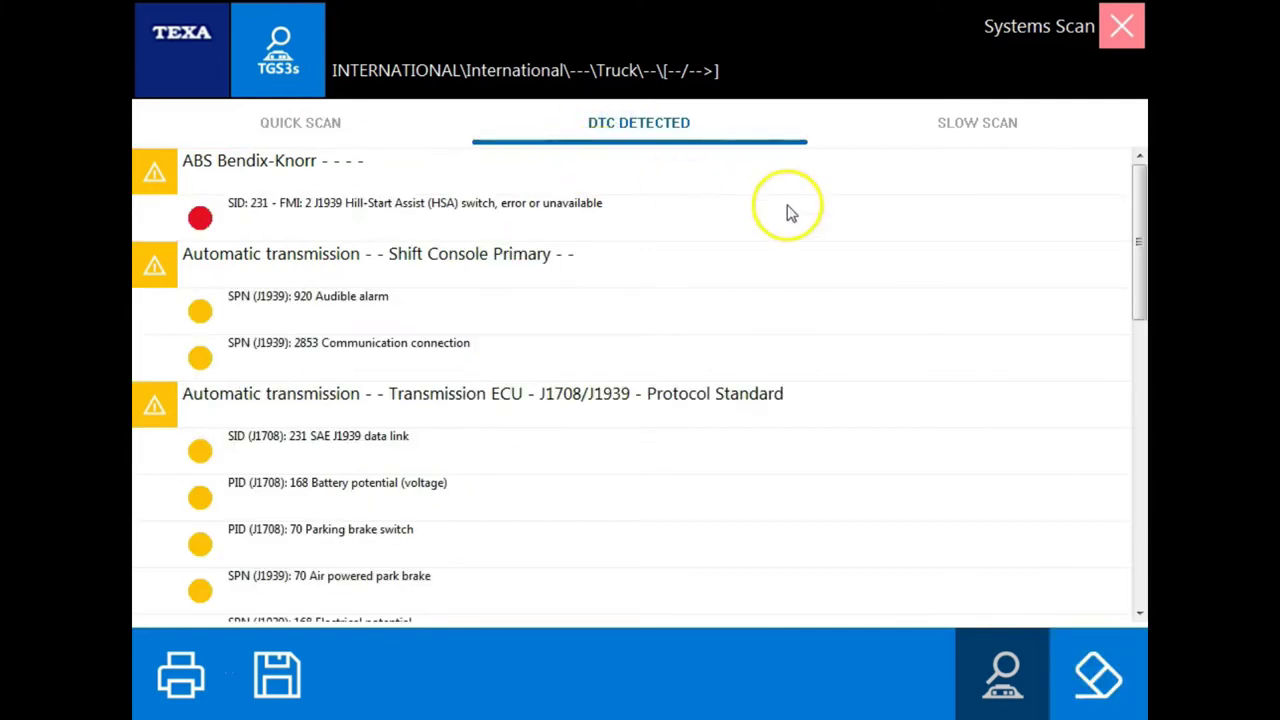
left_click_drag(1140, 190, 1109, 166)
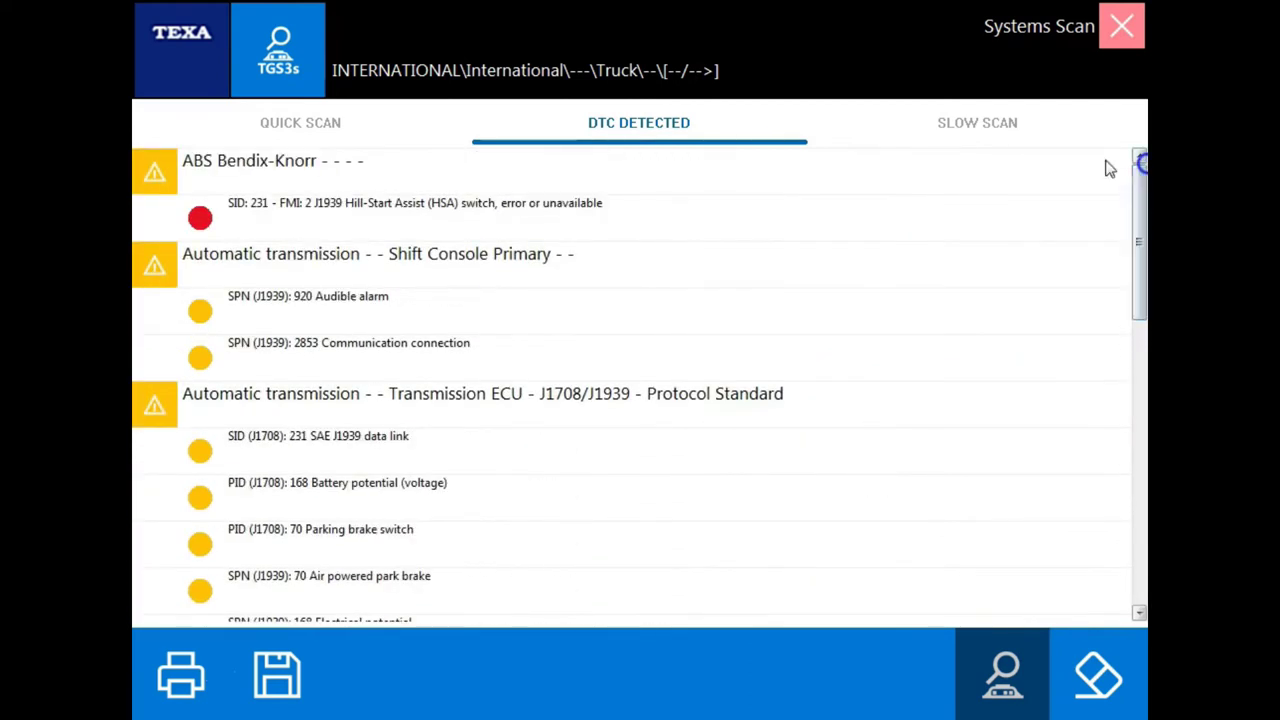
- Check the SLOW SCAN tab, then open Diesel injection self-diagnosis from the QUICK SCAN list
left_click(951, 114)
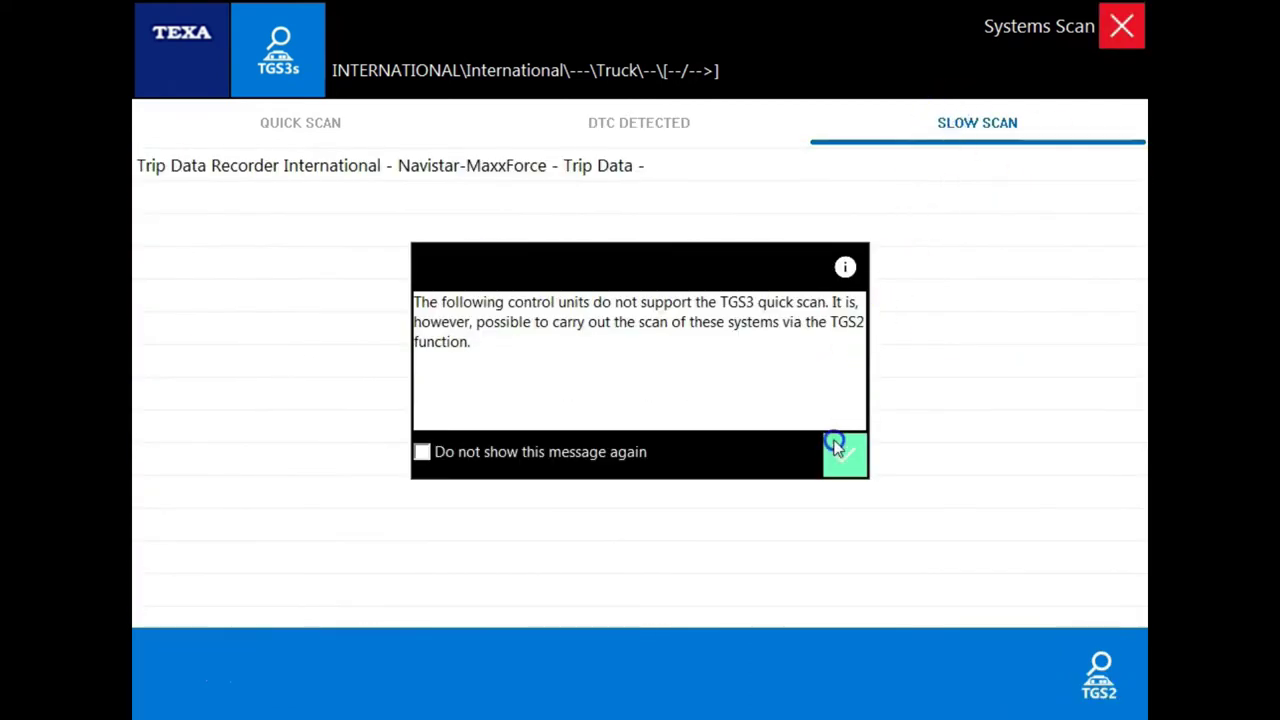
left_click(843, 458)
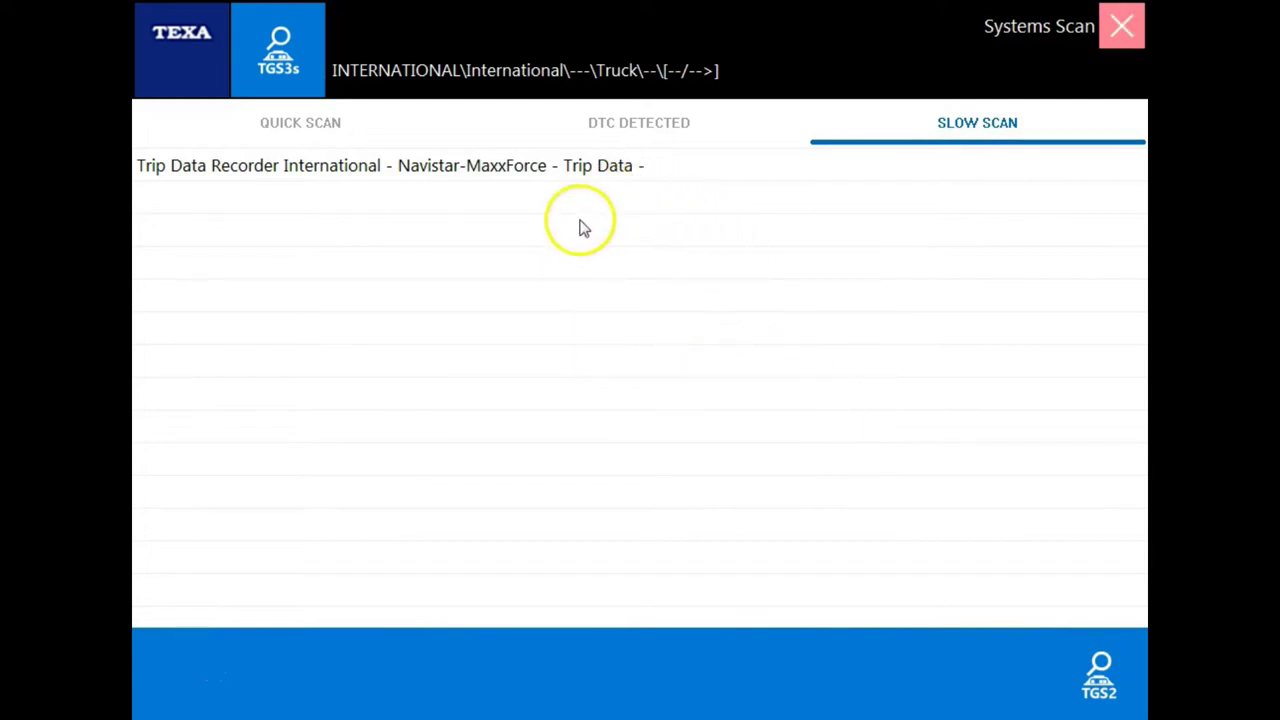
left_click(329, 131)
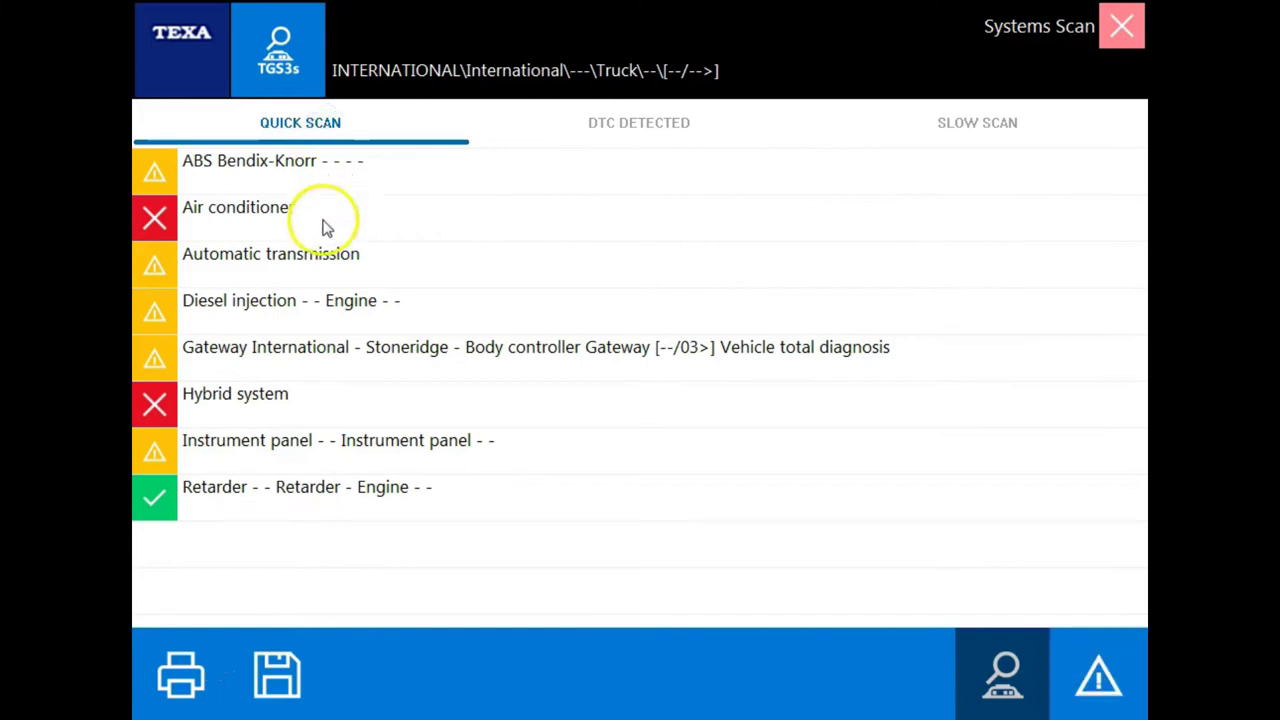
left_click(314, 313)
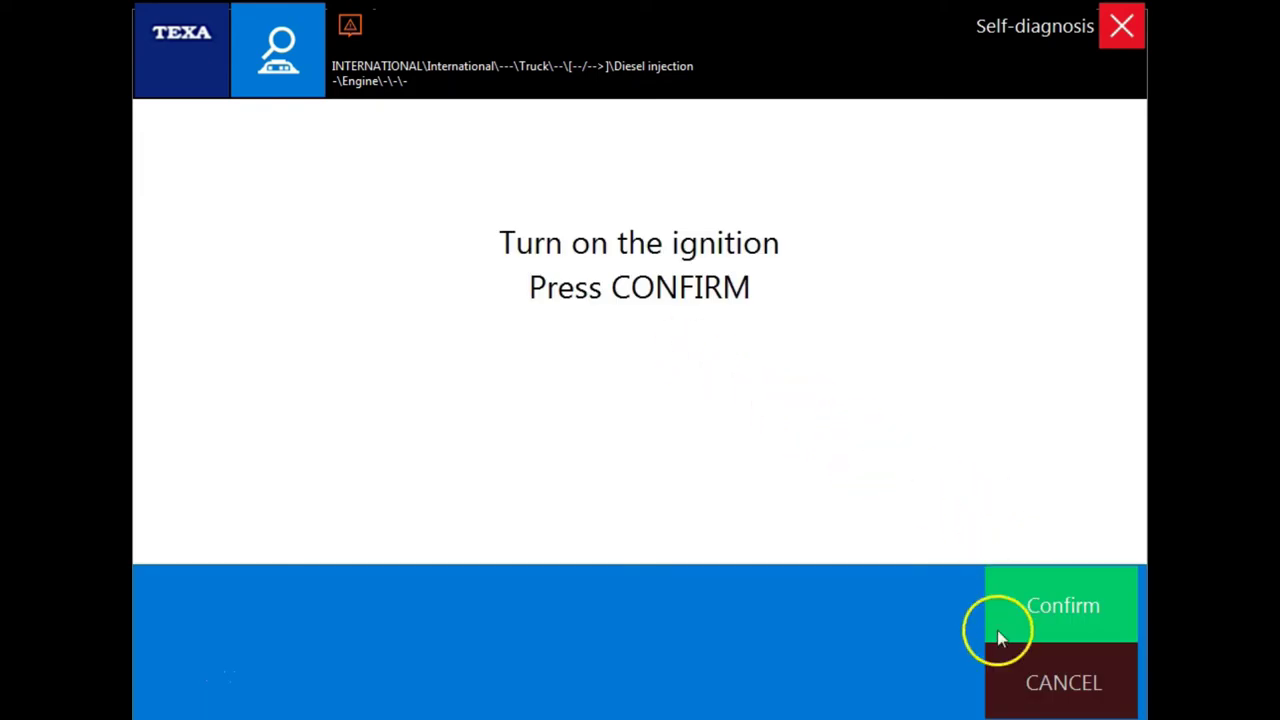
- Confirm ignition on and accept standard diagnosis for the International engine
left_click(1065, 605)
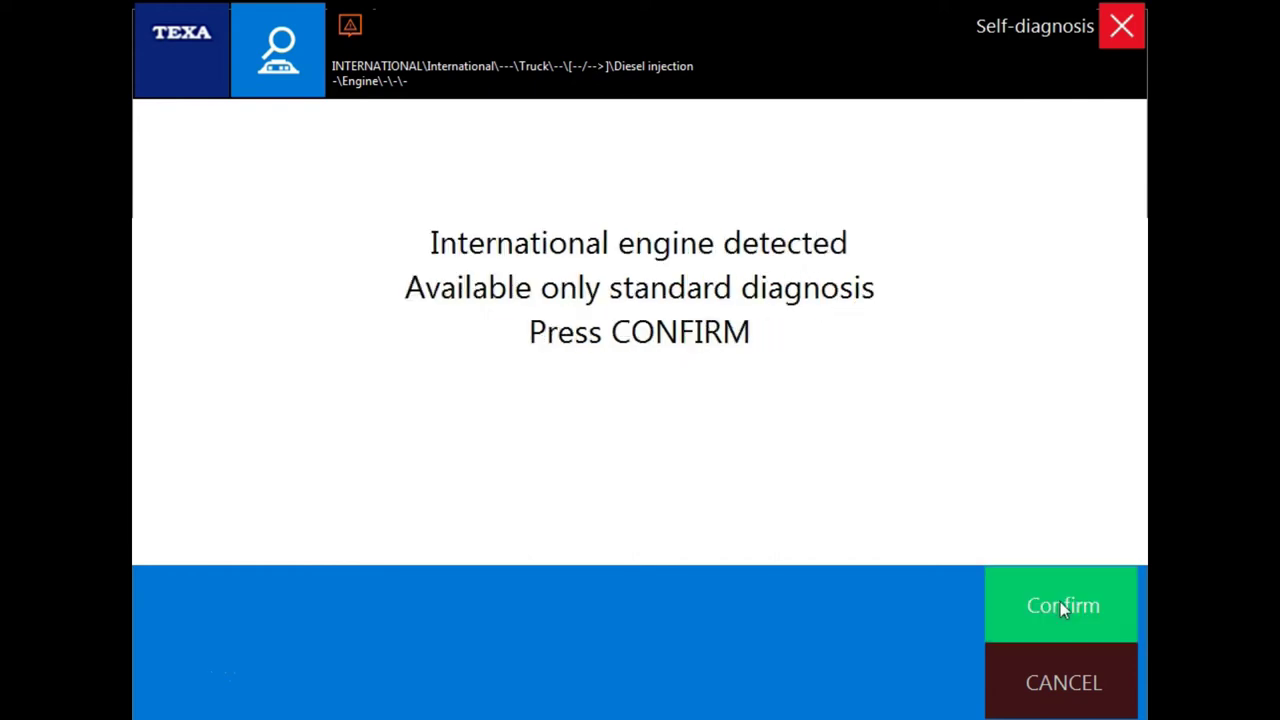
left_click(1061, 606)
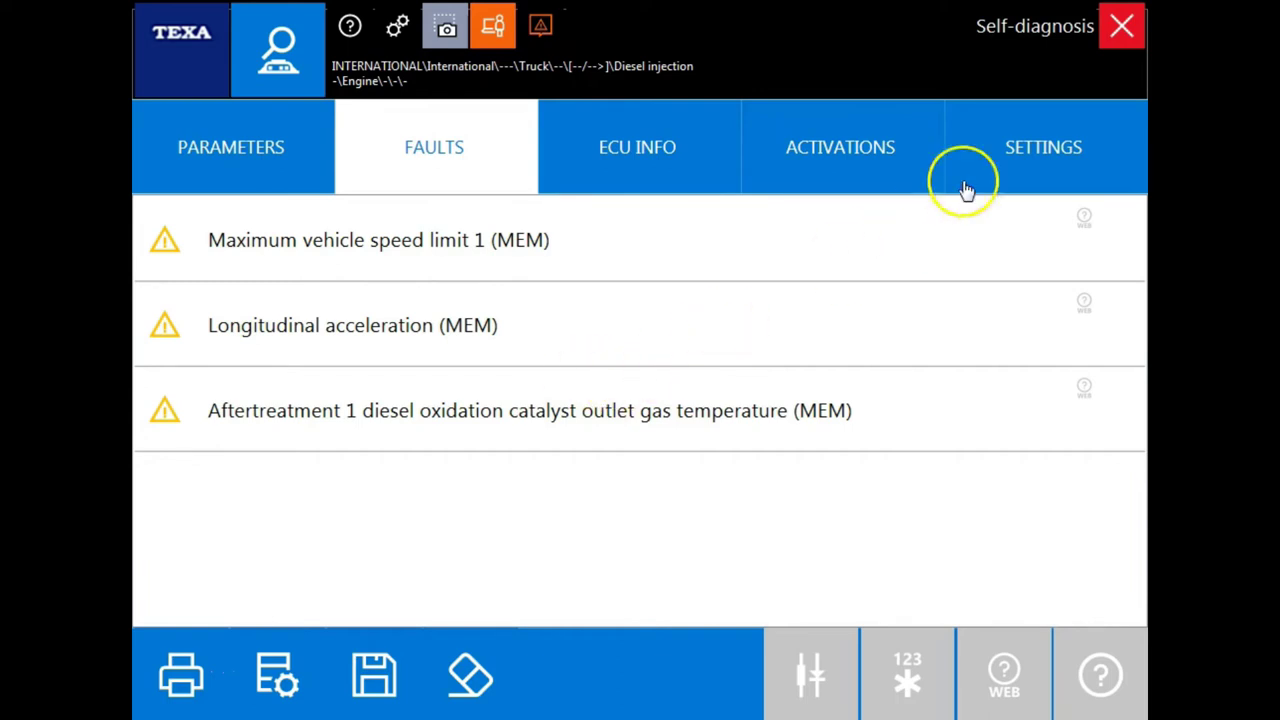
- End communication with the engine ECU and exit Systems Scan, confirming both
left_click(1119, 29)
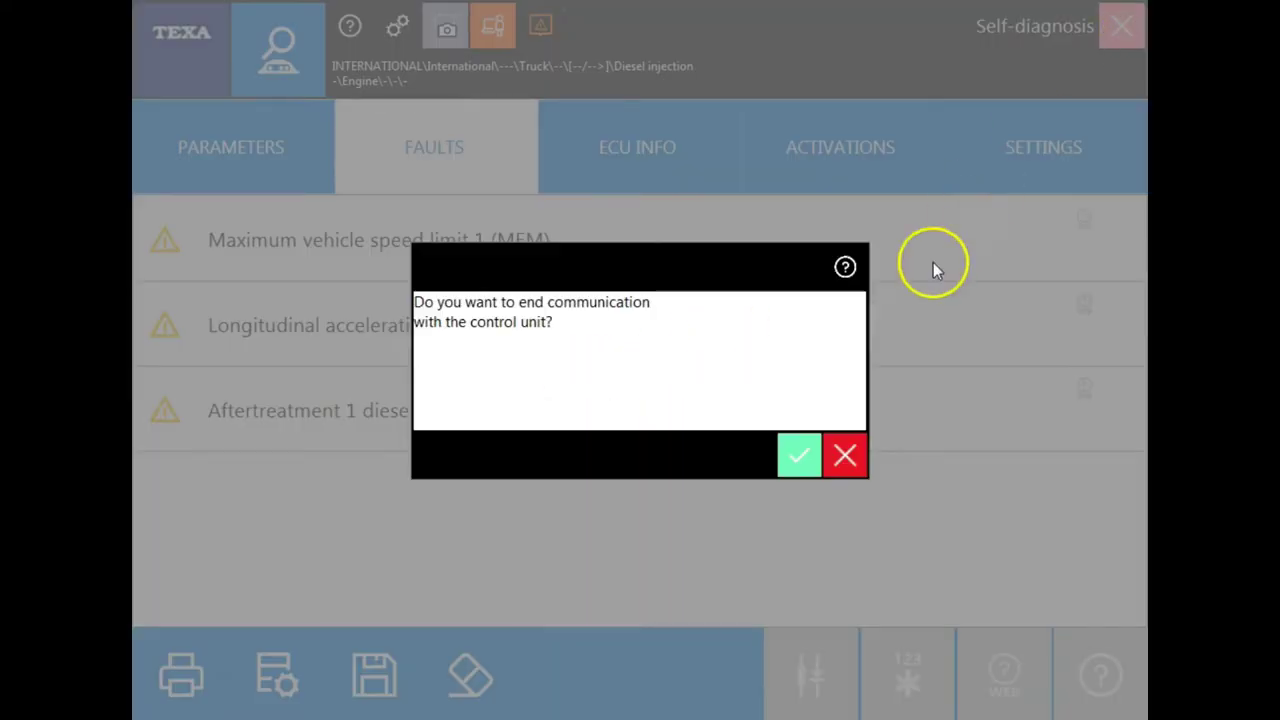
left_click(800, 456)
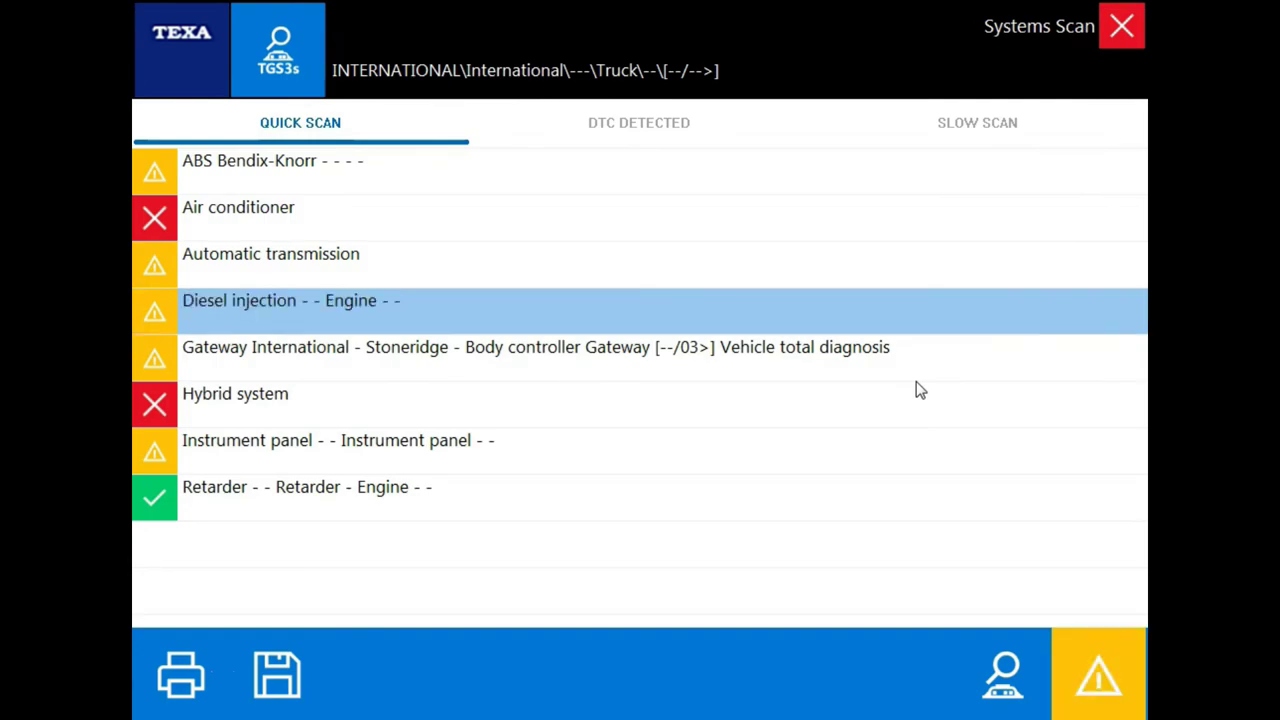
left_click(1122, 26)
left_click(809, 453)
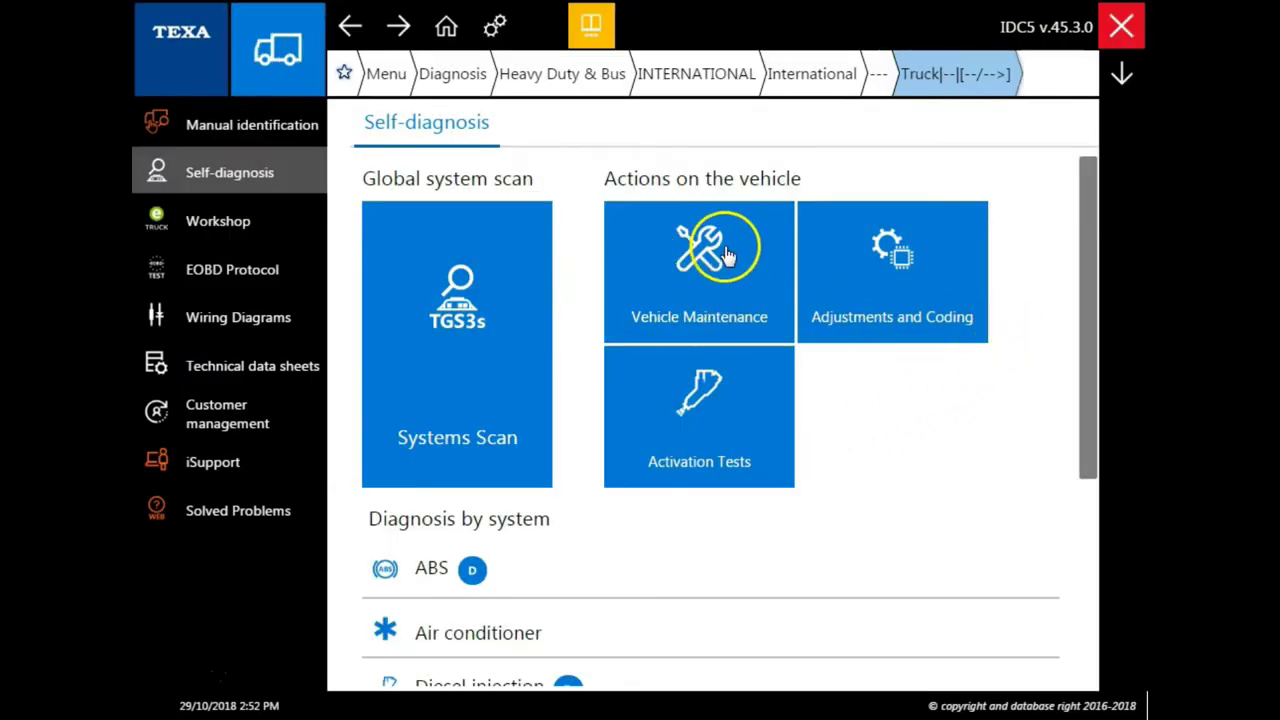
- Open Vehicle Maintenance and expand the Quick service procedures
left_click(702, 289)
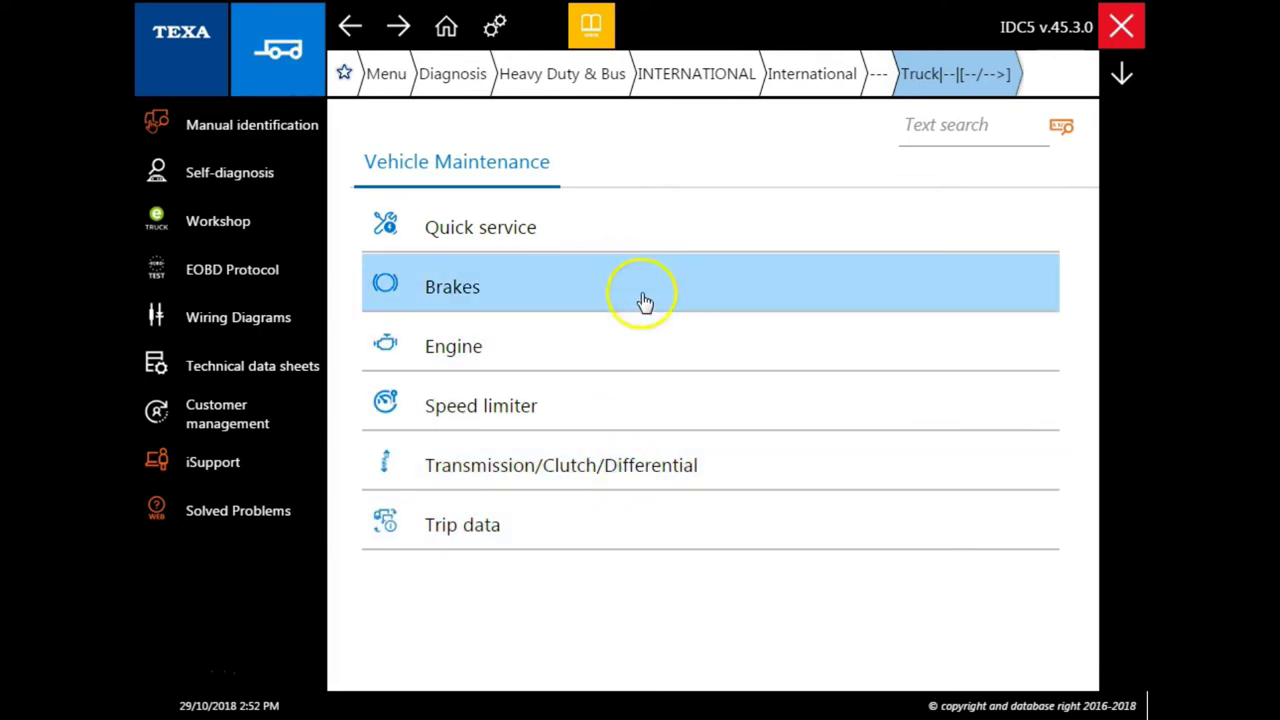
left_click(651, 245)
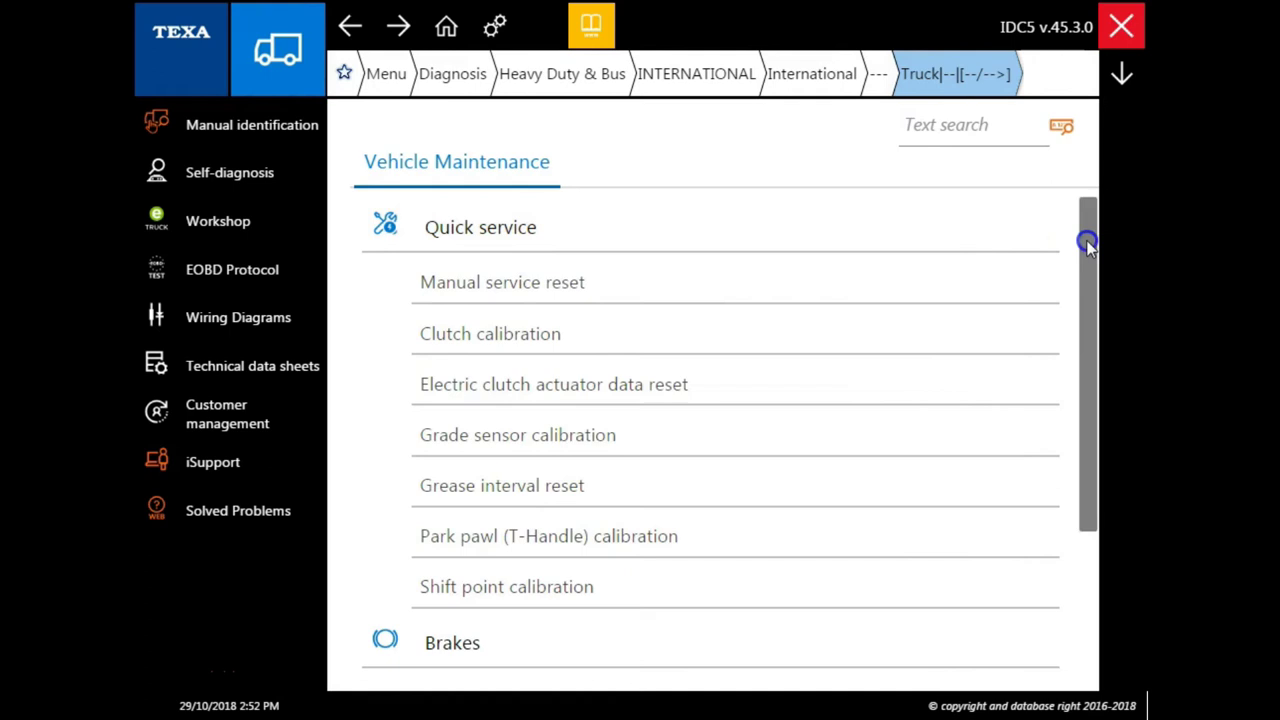
left_click_drag(1086, 243, 1081, 438)
- Expand the Brakes, Engine and Speed limiter maintenance procedures
left_click(1025, 445)
left_click(1010, 492)
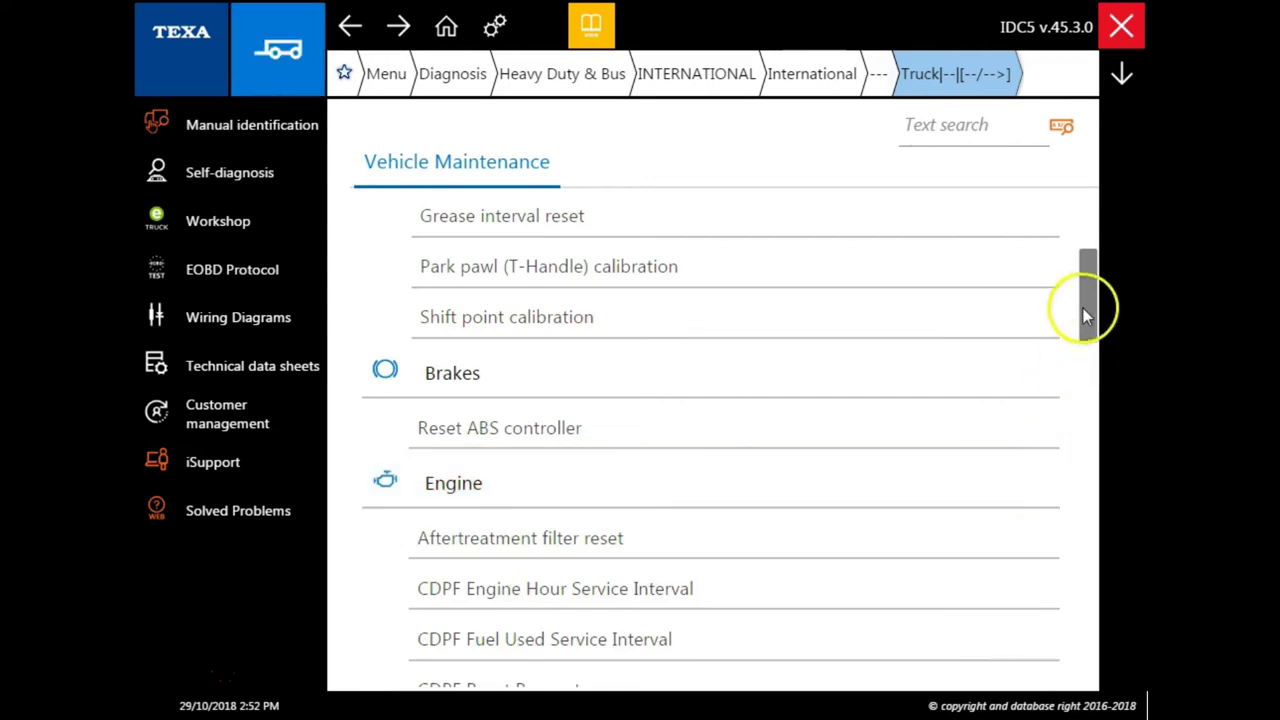
left_click_drag(1077, 306, 1083, 543)
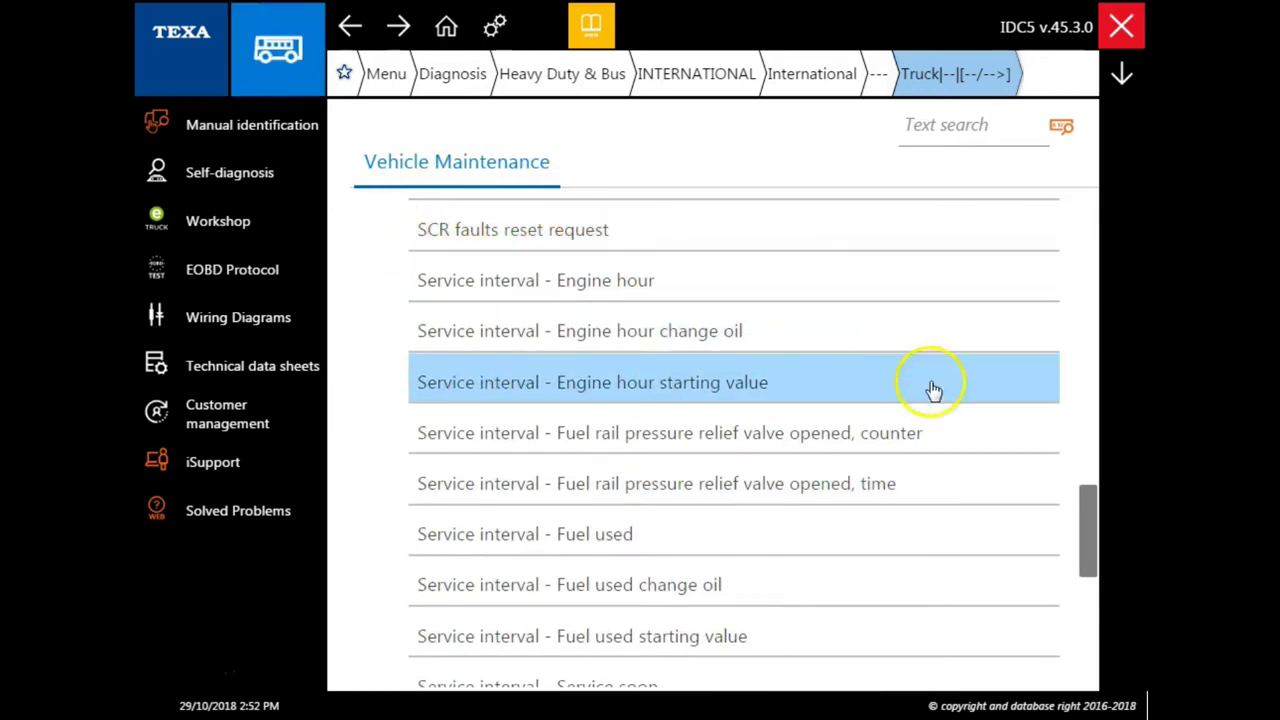
left_click_drag(1090, 512, 1090, 633)
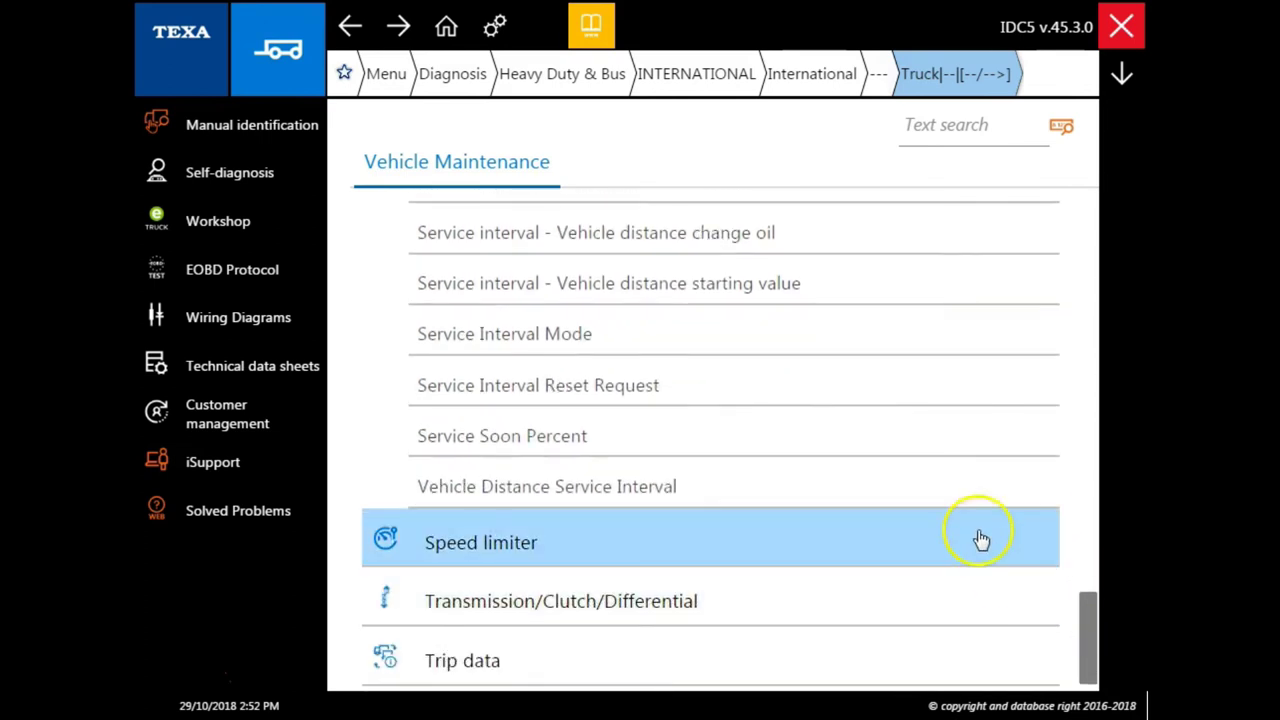
left_click(977, 537)
left_click_drag(1087, 580, 1057, 654)
left_click_drag(1094, 614, 1095, 645)
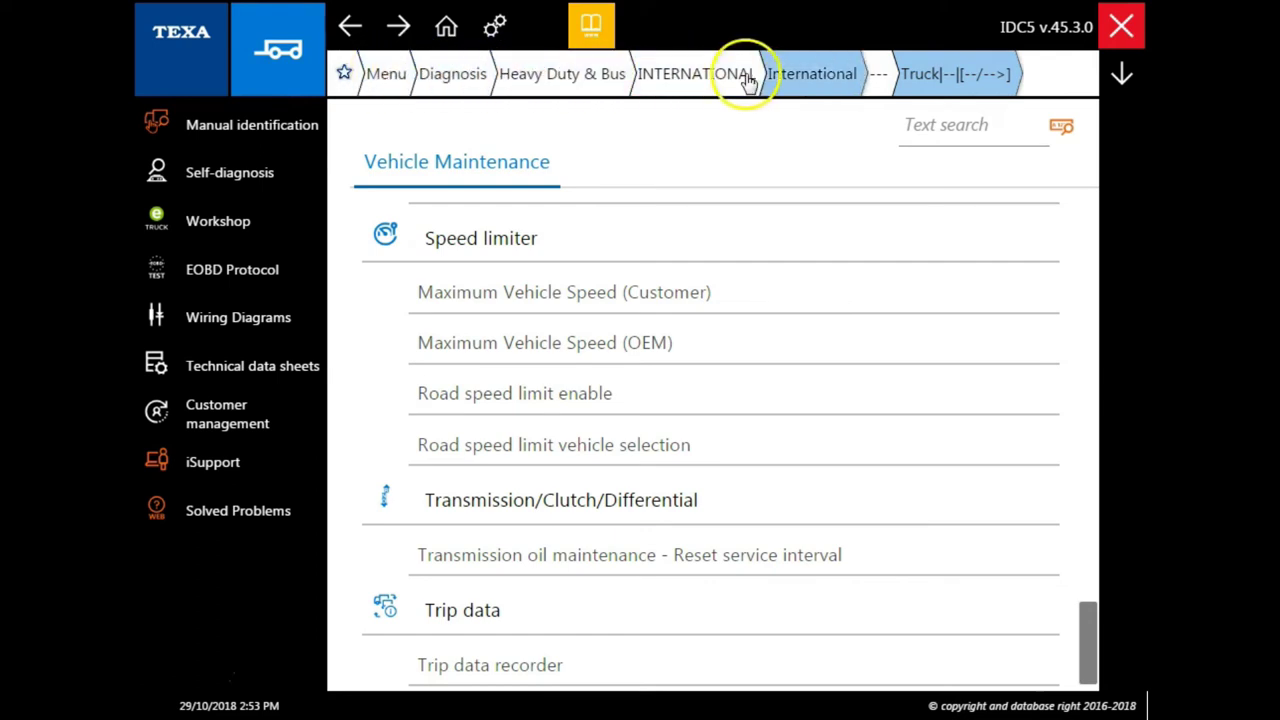
- Return to the Self-diagnosis menu and open Adjustments and Coding
left_click(803, 80)
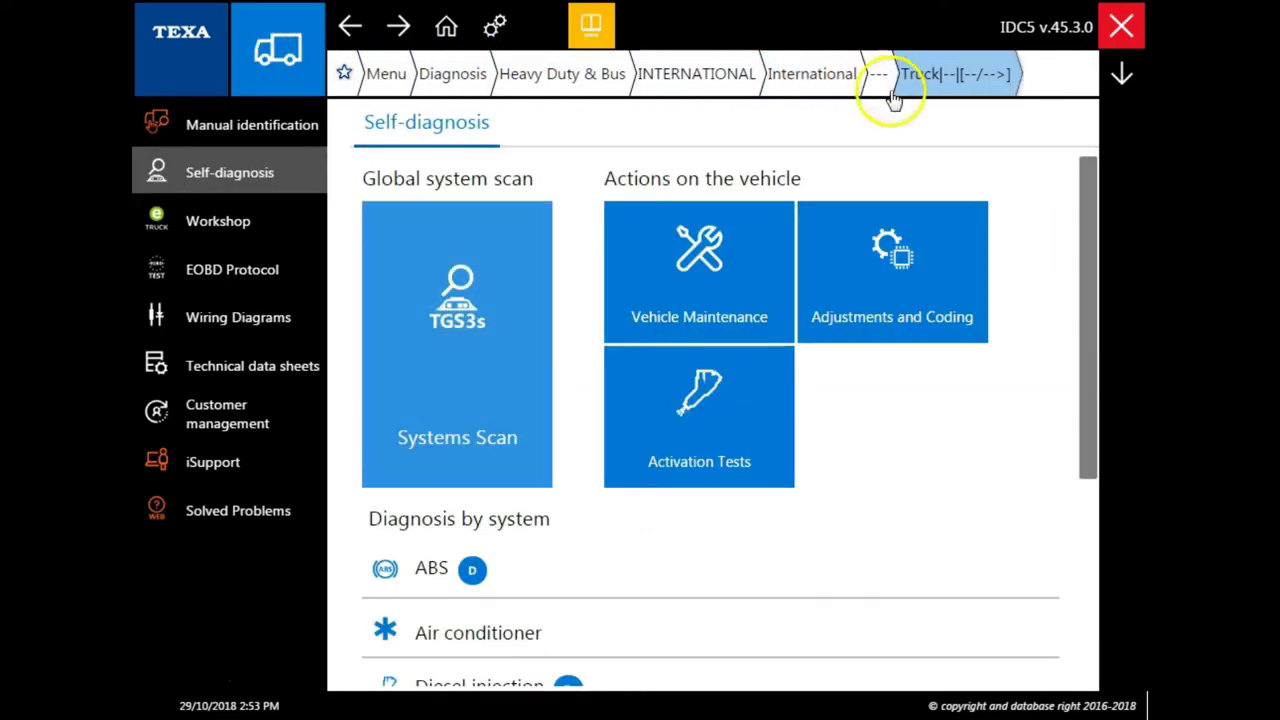
scroll(1073, 187, "down", 1)
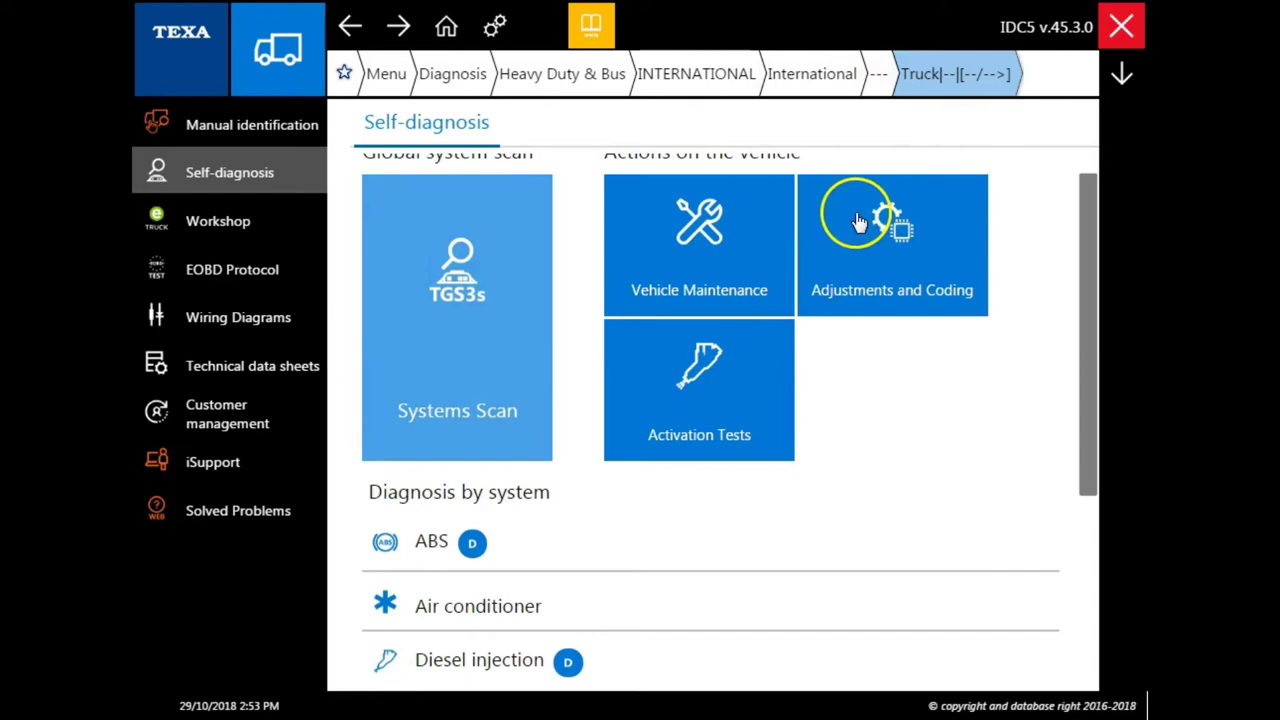
left_click(909, 255)
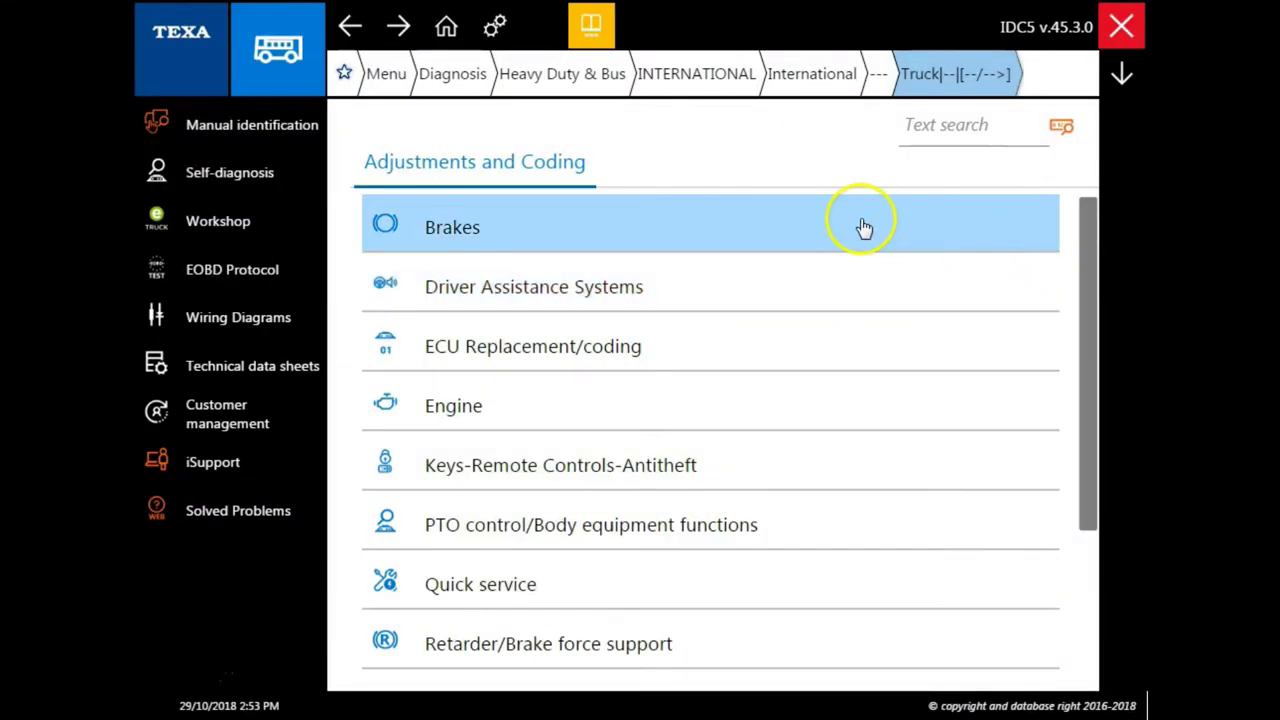
- Expand the Brakes and Driver Assistance Systems adjustment categories
left_click(863, 227)
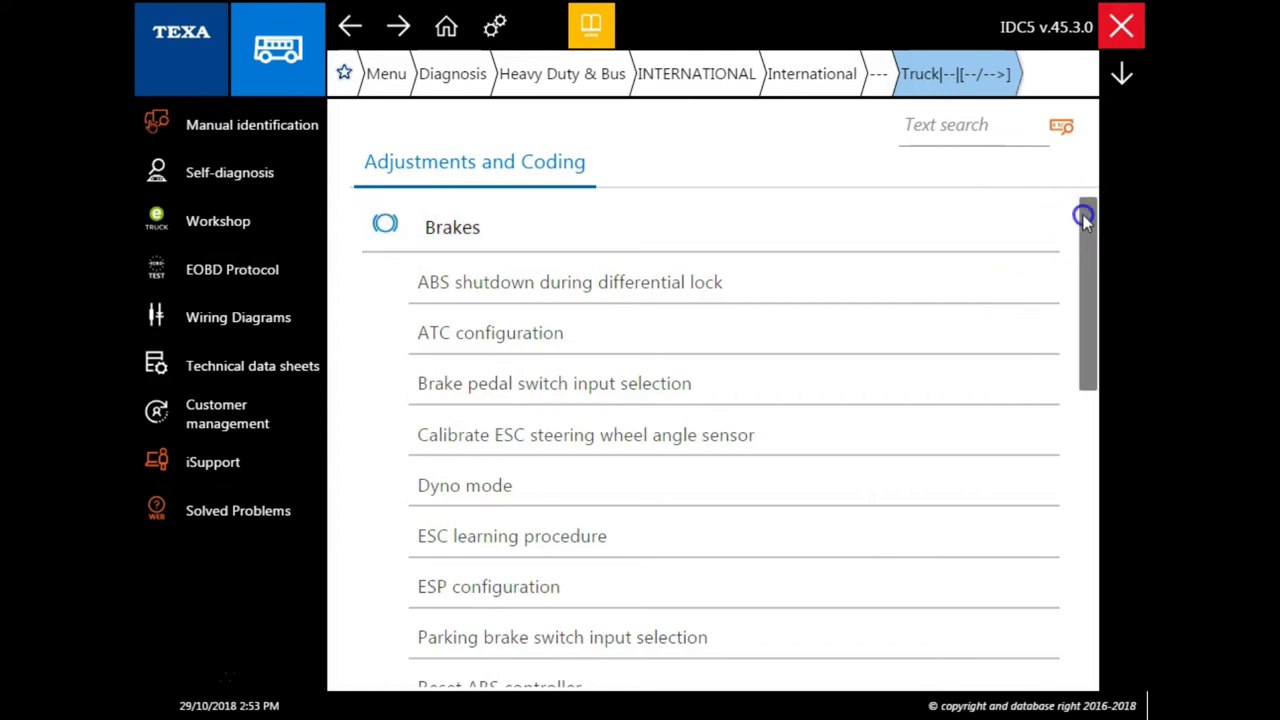
left_click_drag(1084, 214, 1108, 454)
left_click(943, 222)
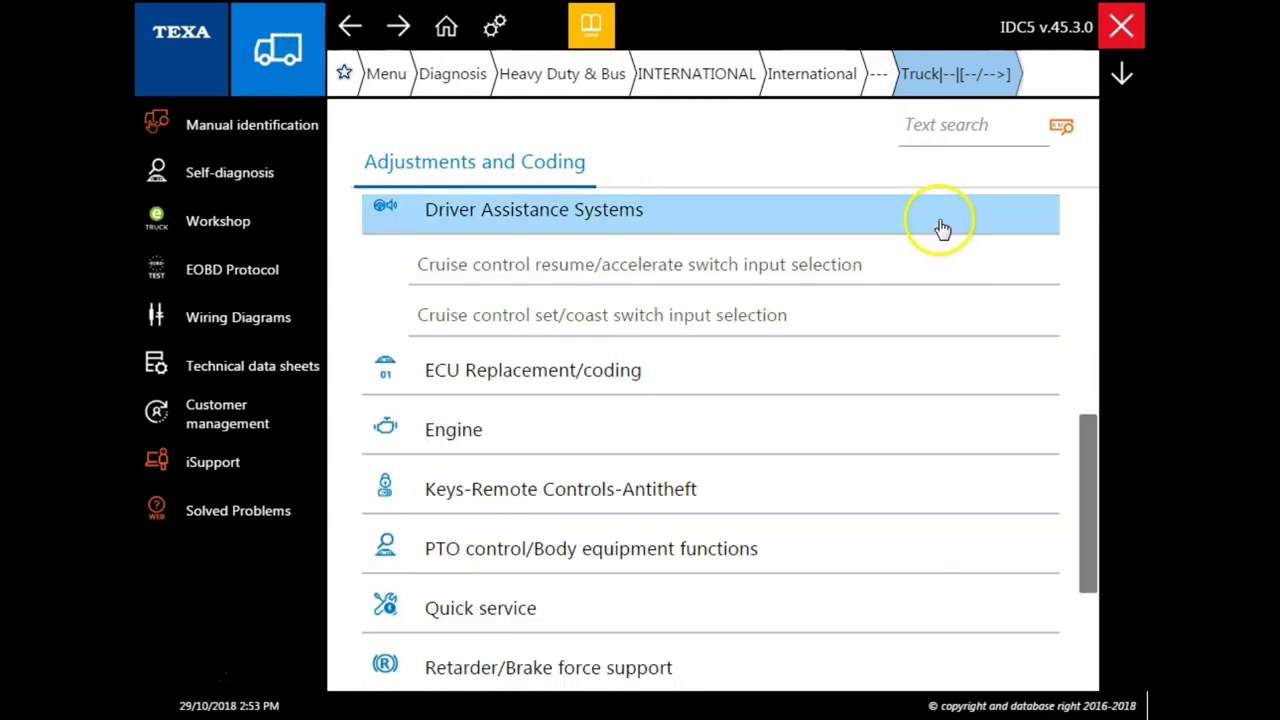
left_click_drag(1089, 410, 1090, 467)
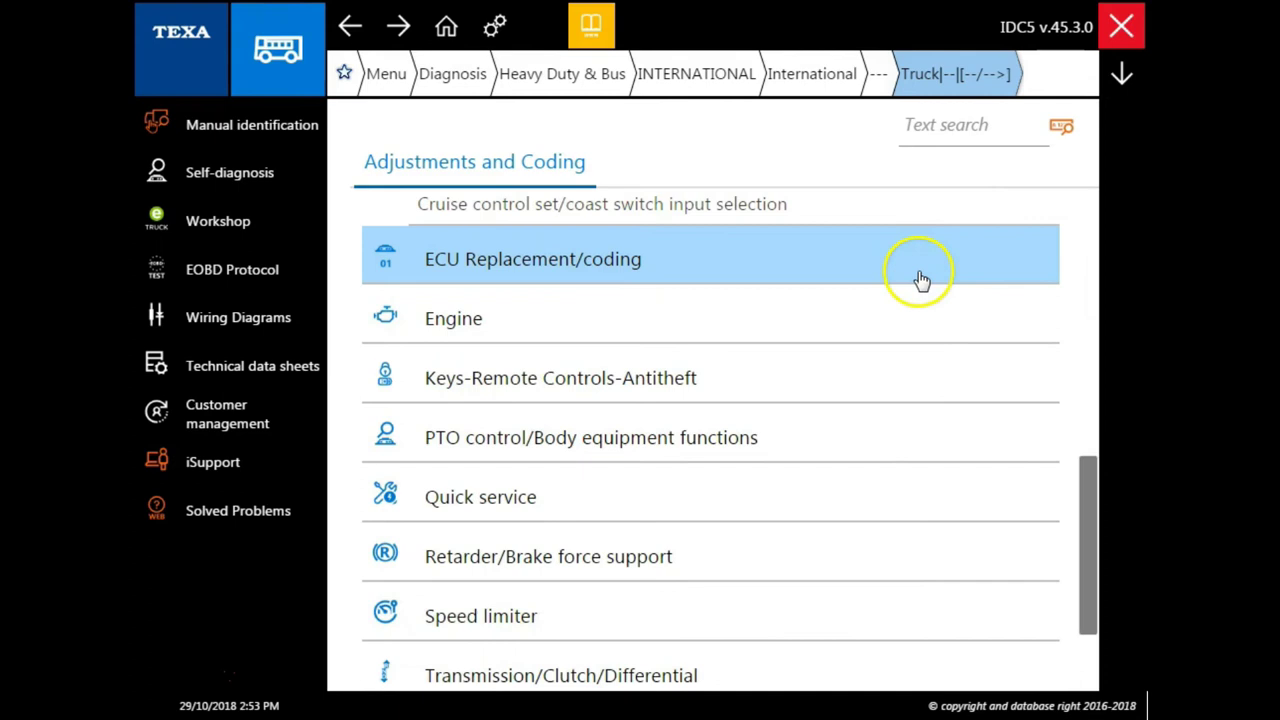
- Expand ECU Replacement/coding and Engine, then browse the Engine adjustment items
left_click(918, 276)
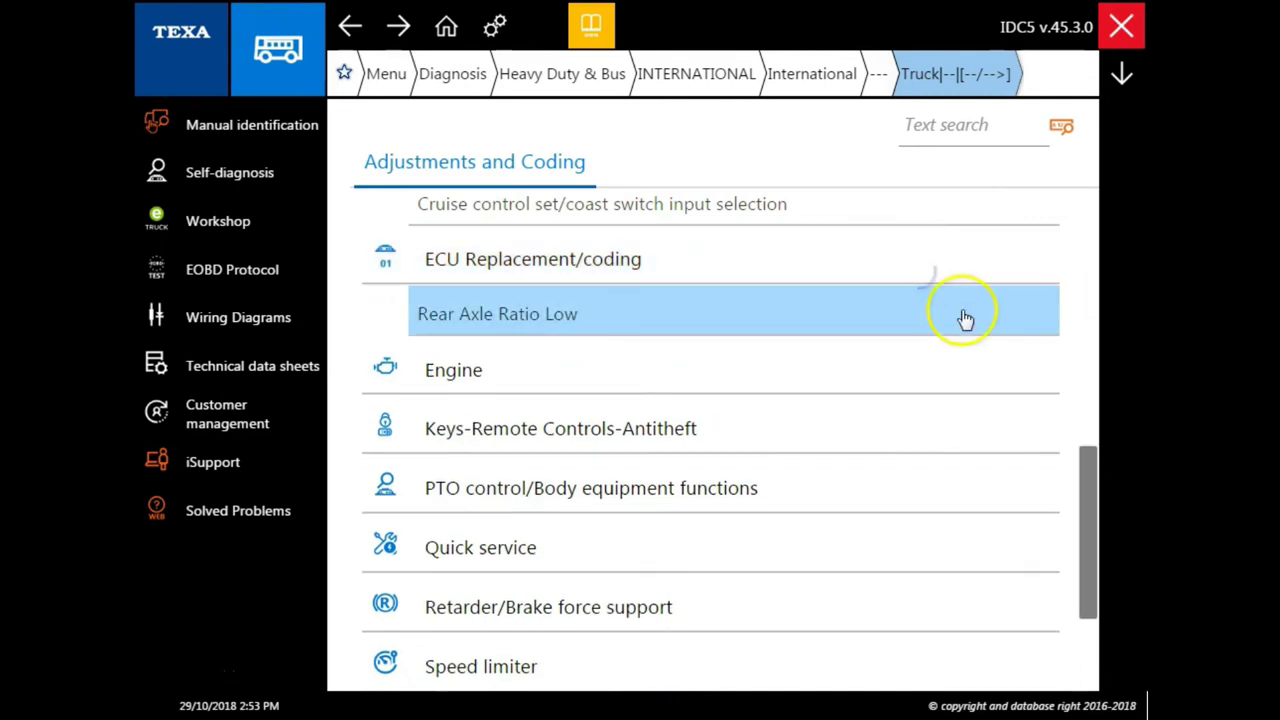
left_click(988, 372)
left_click_drag(1086, 251, 1109, 613)
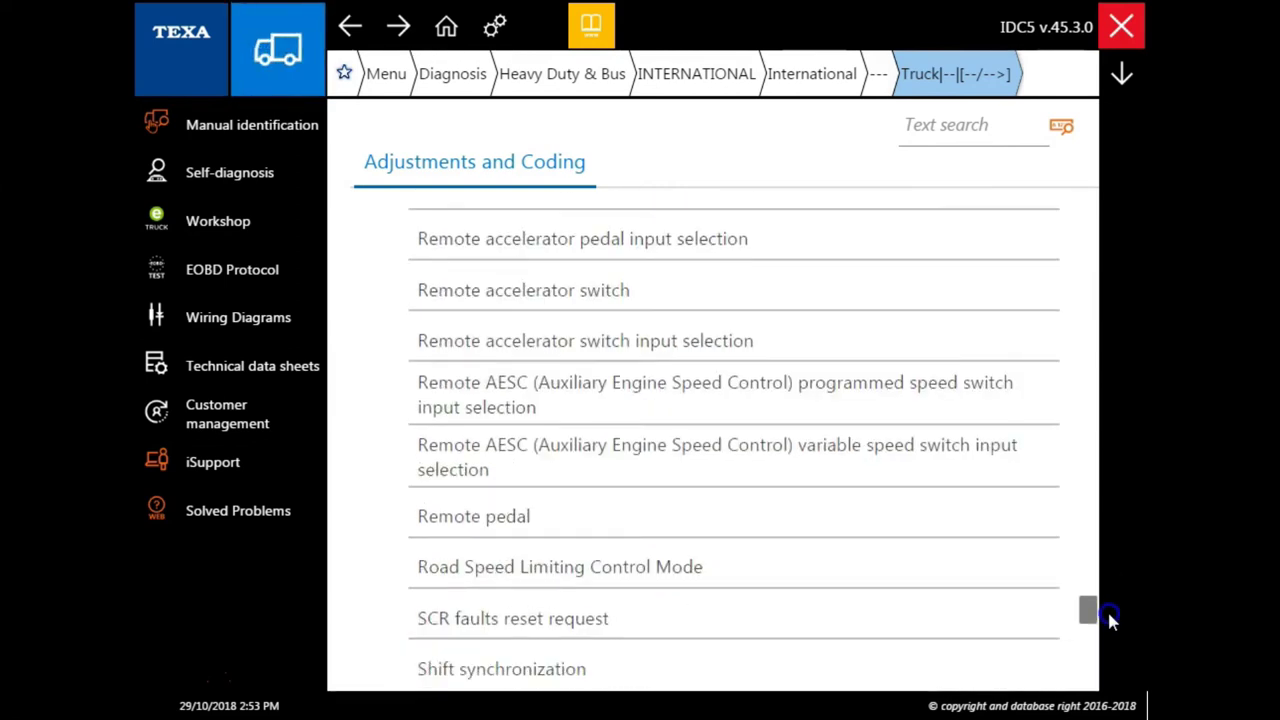
scroll(1110, 620, "down", 1)
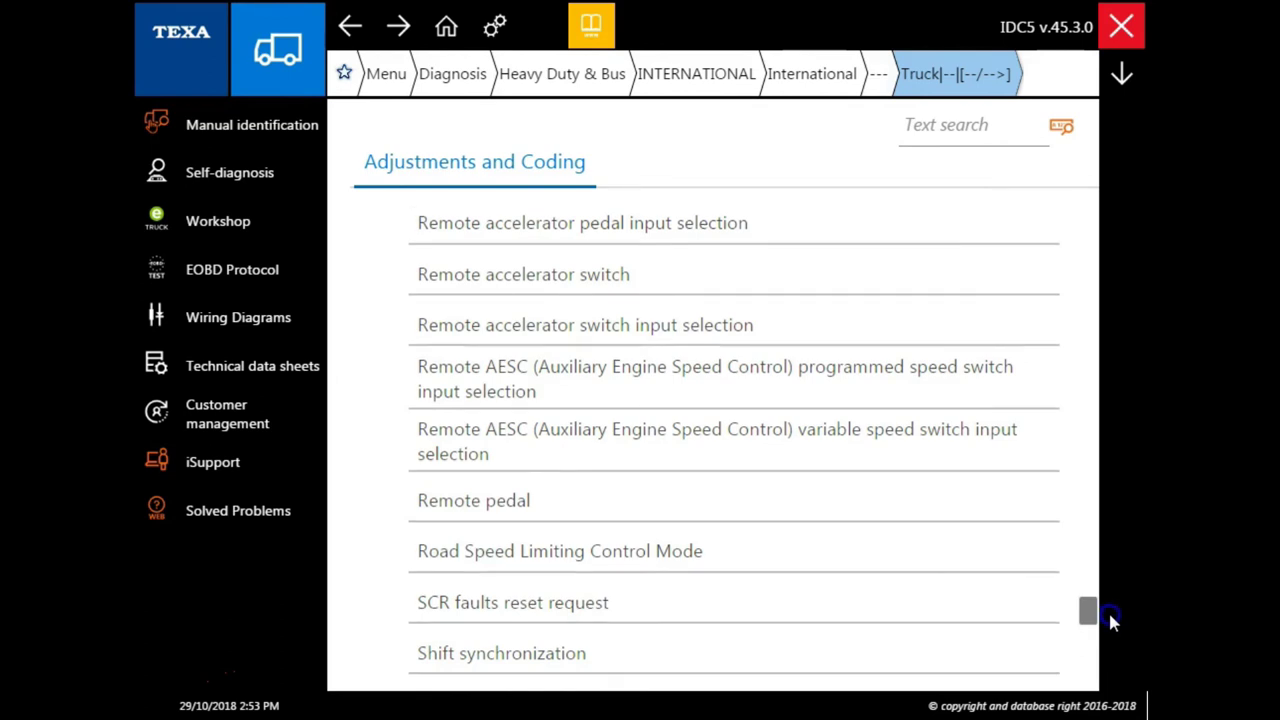
left_click_drag(1108, 612, 1089, 679)
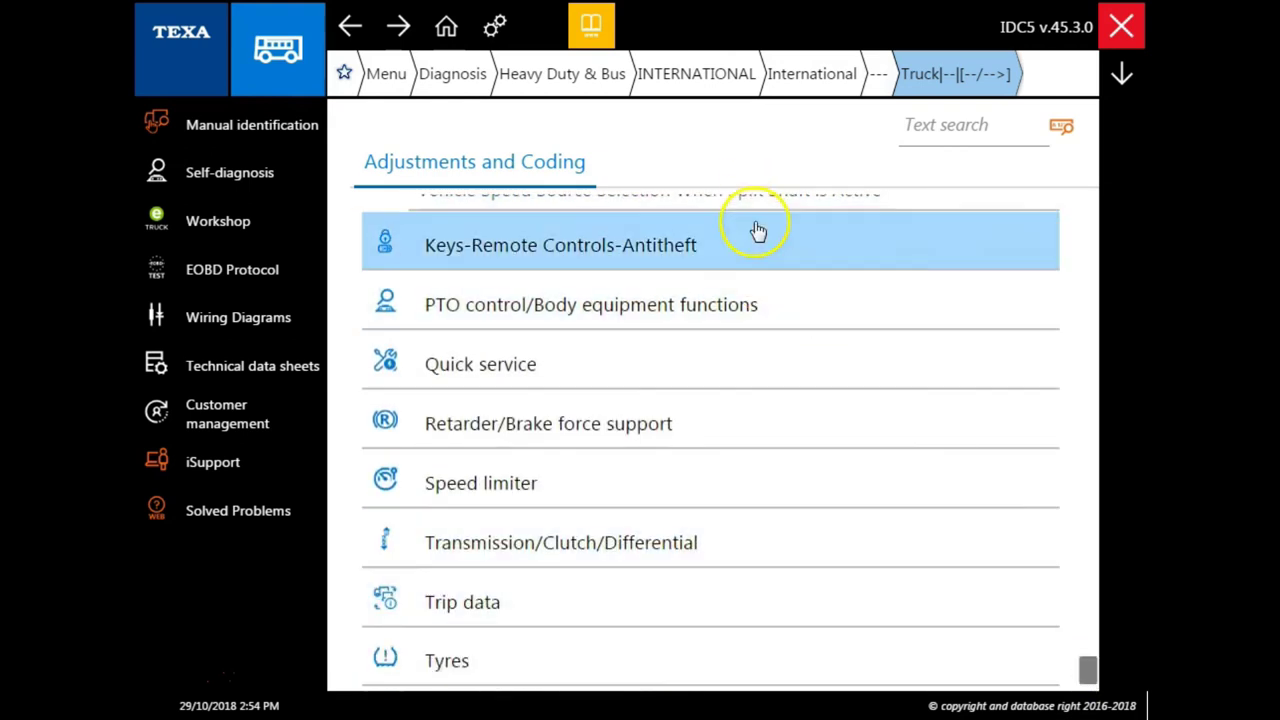
- Expand Keys-Remote Controls-Antitheft, PTO control/Body equipment functions and Quick service adjustments
left_click(760, 249)
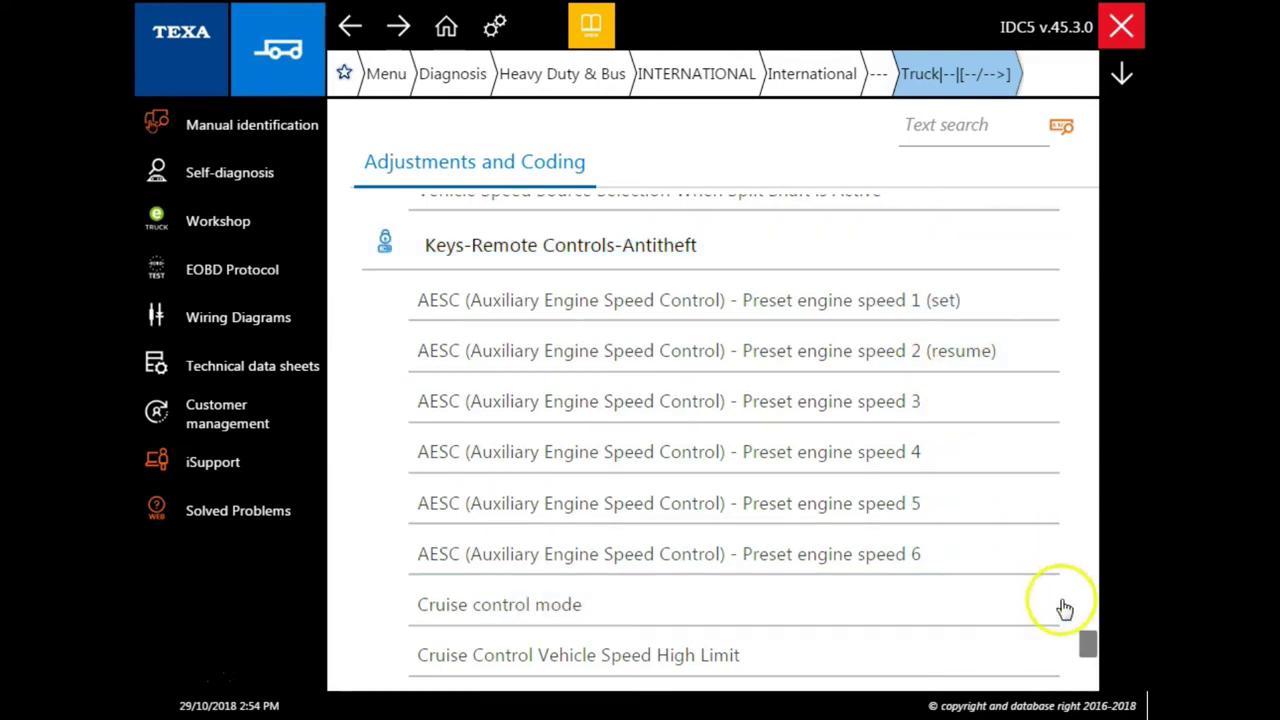
left_click_drag(1087, 643, 1090, 672)
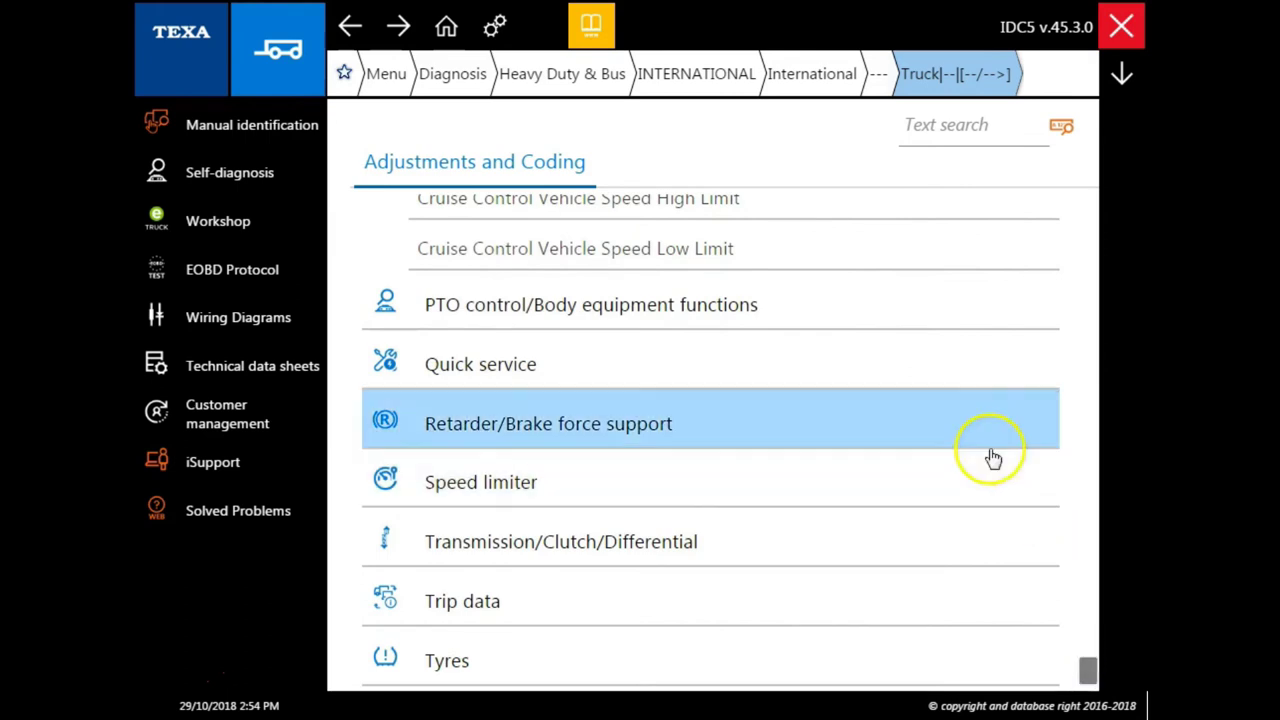
left_click(957, 318)
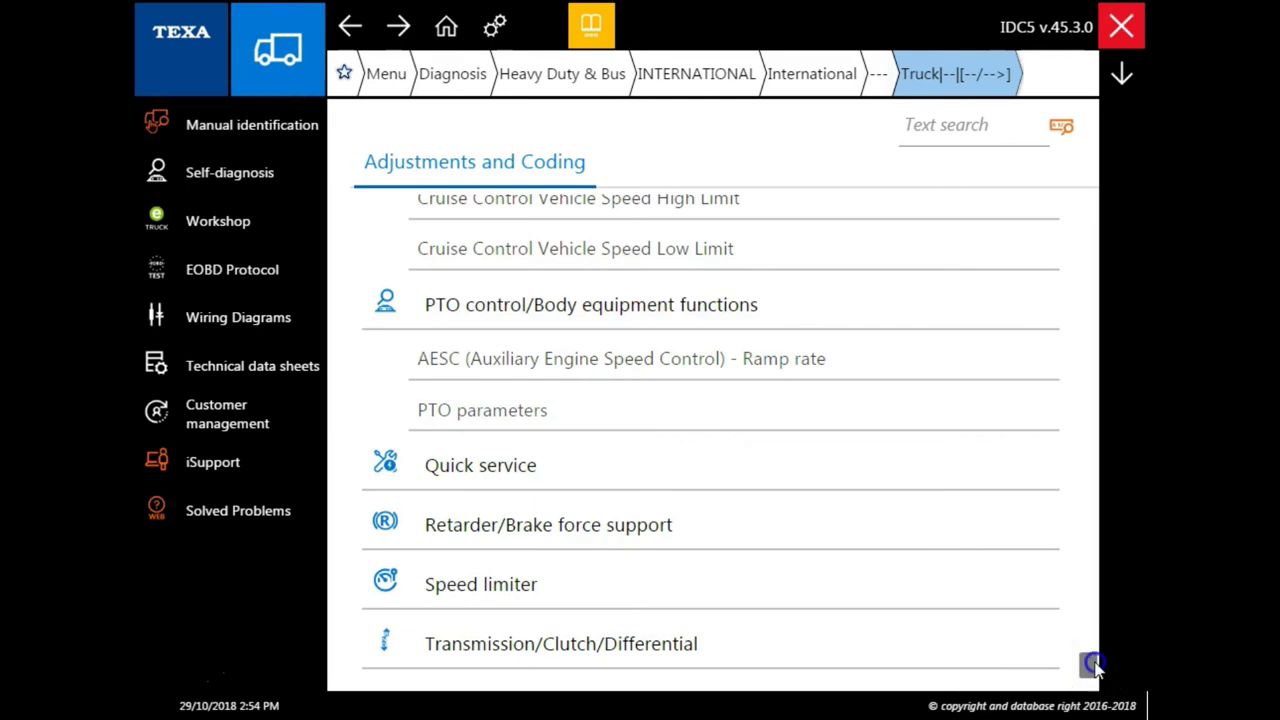
left_click_drag(1093, 665, 1095, 673)
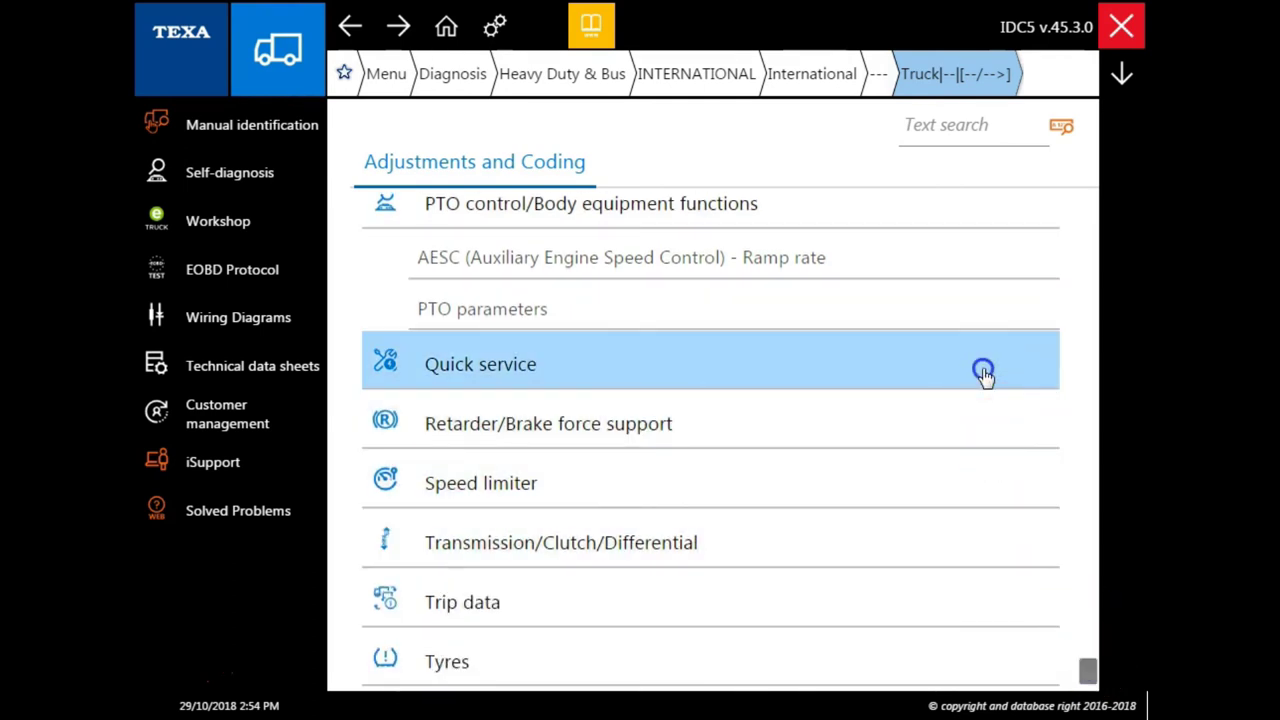
left_click(984, 372)
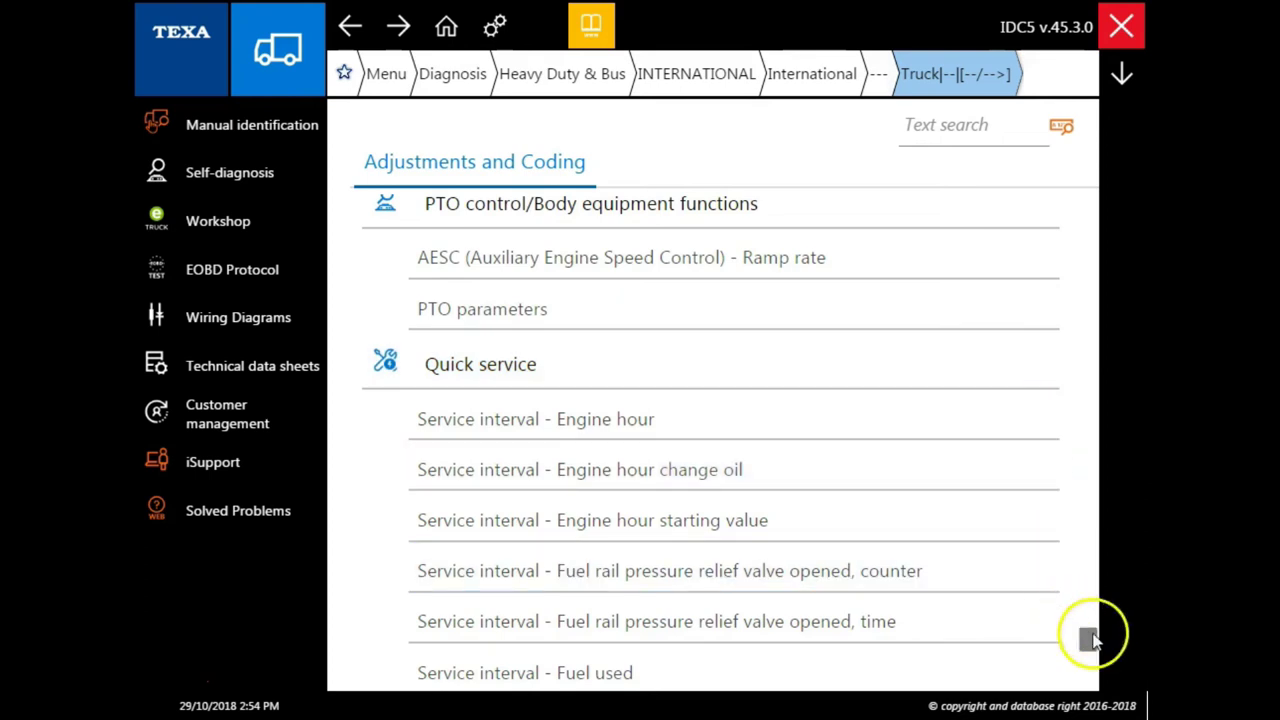
left_click_drag(1092, 638, 1097, 672)
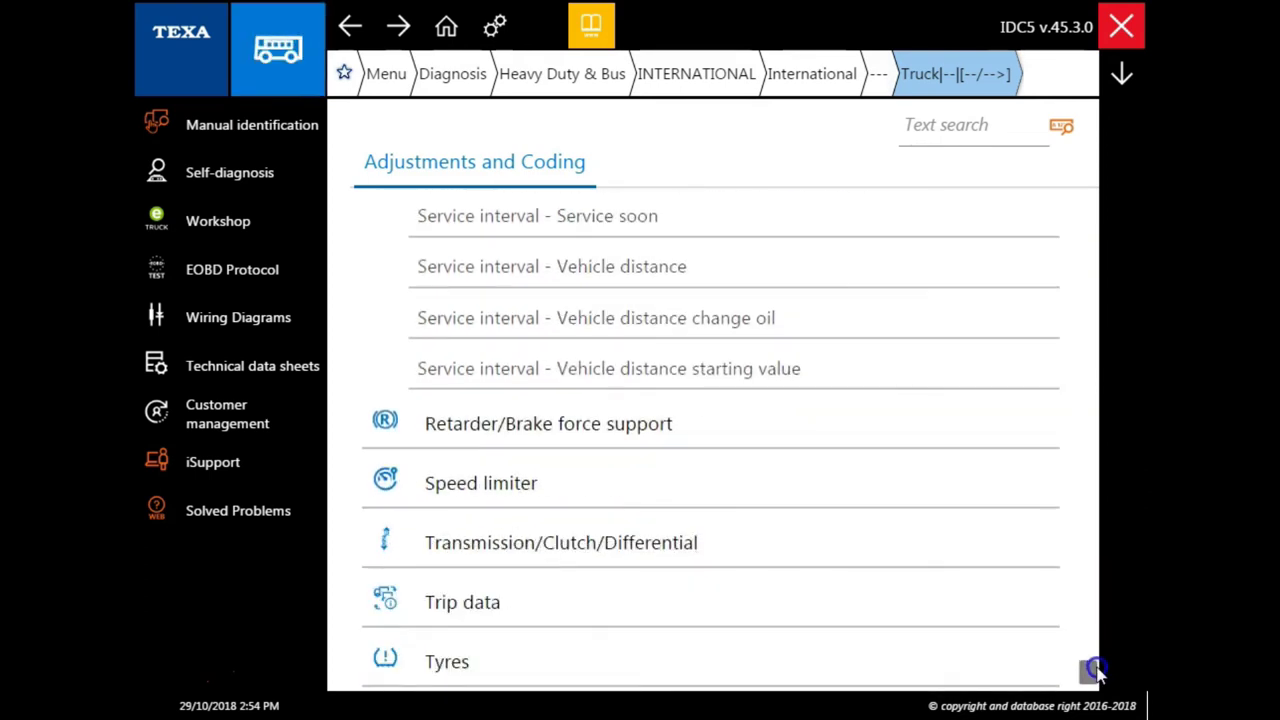
- Expand Retarder/Brake force support, Speed limiter and Transmission/Clutch/Differential adjustments
left_click(969, 500)
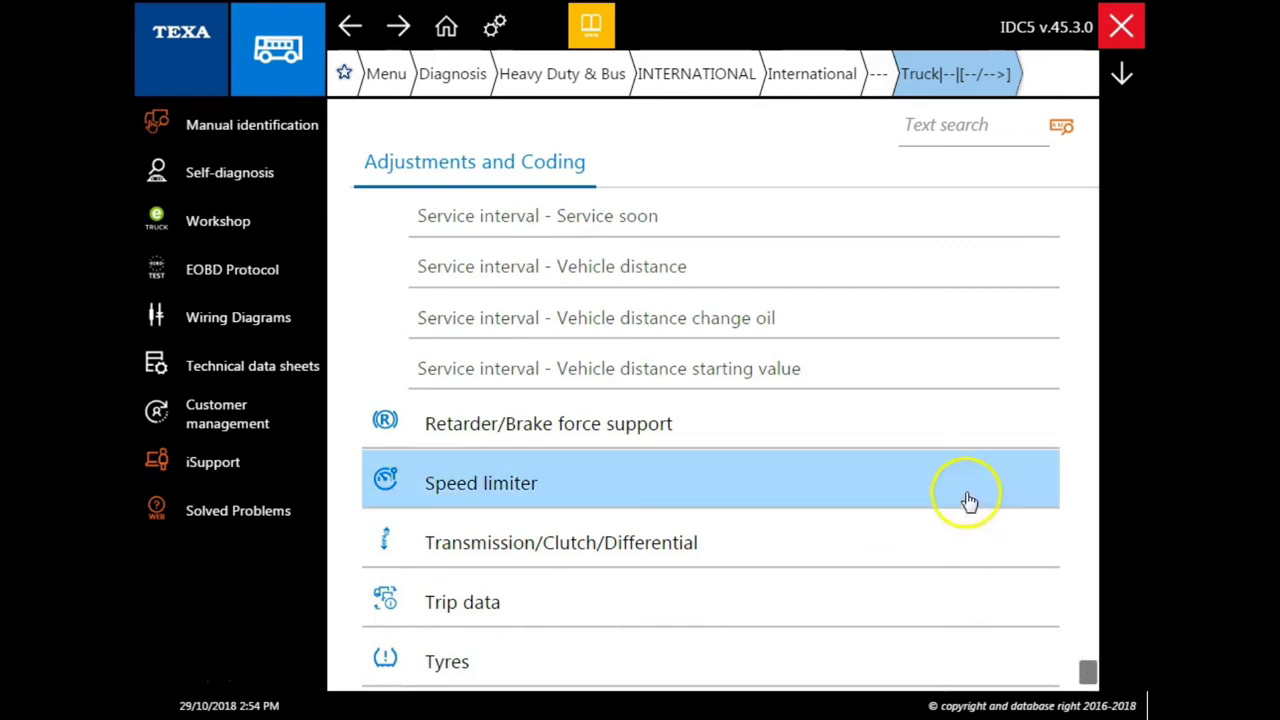
left_click(955, 432)
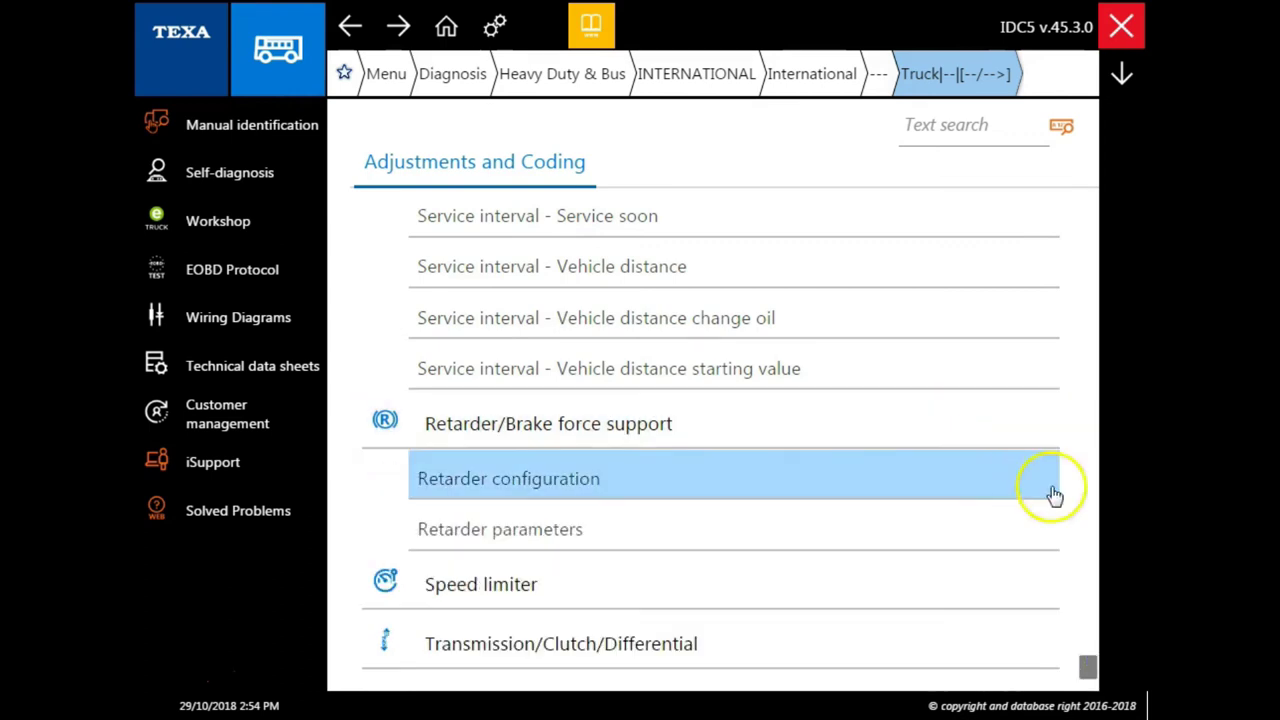
left_click_drag(1088, 663, 1093, 678)
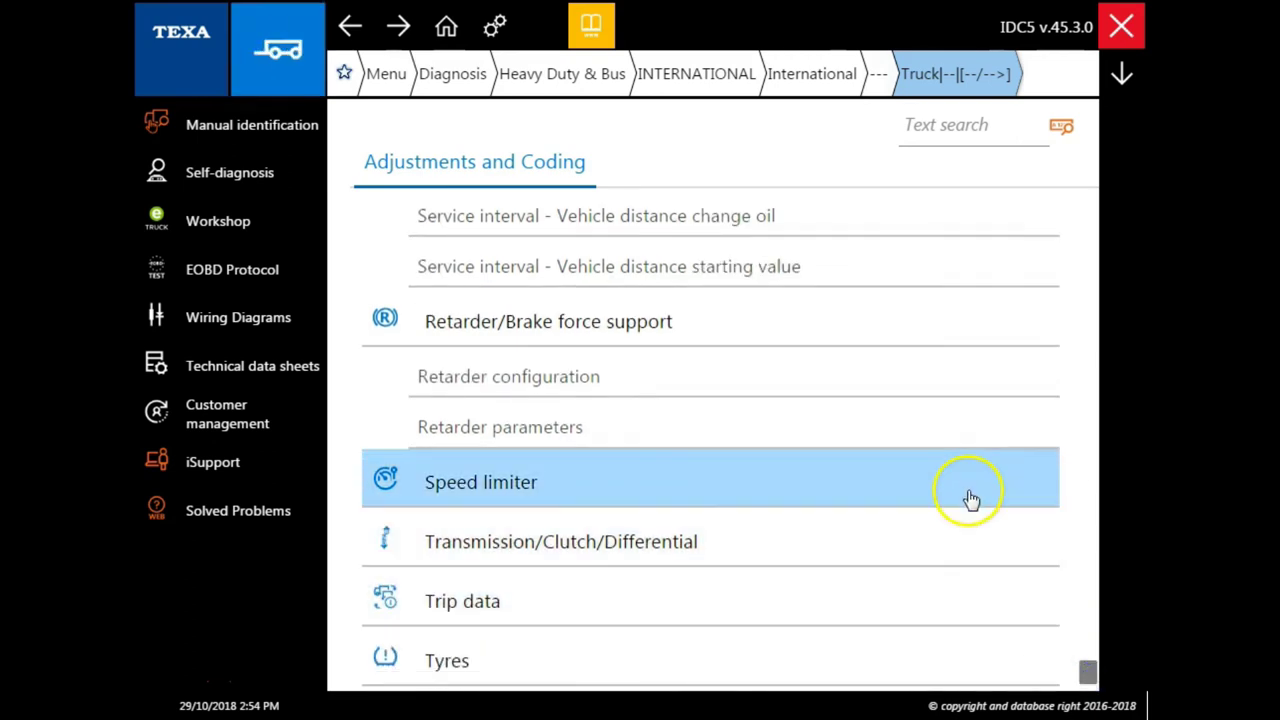
left_click(970, 497)
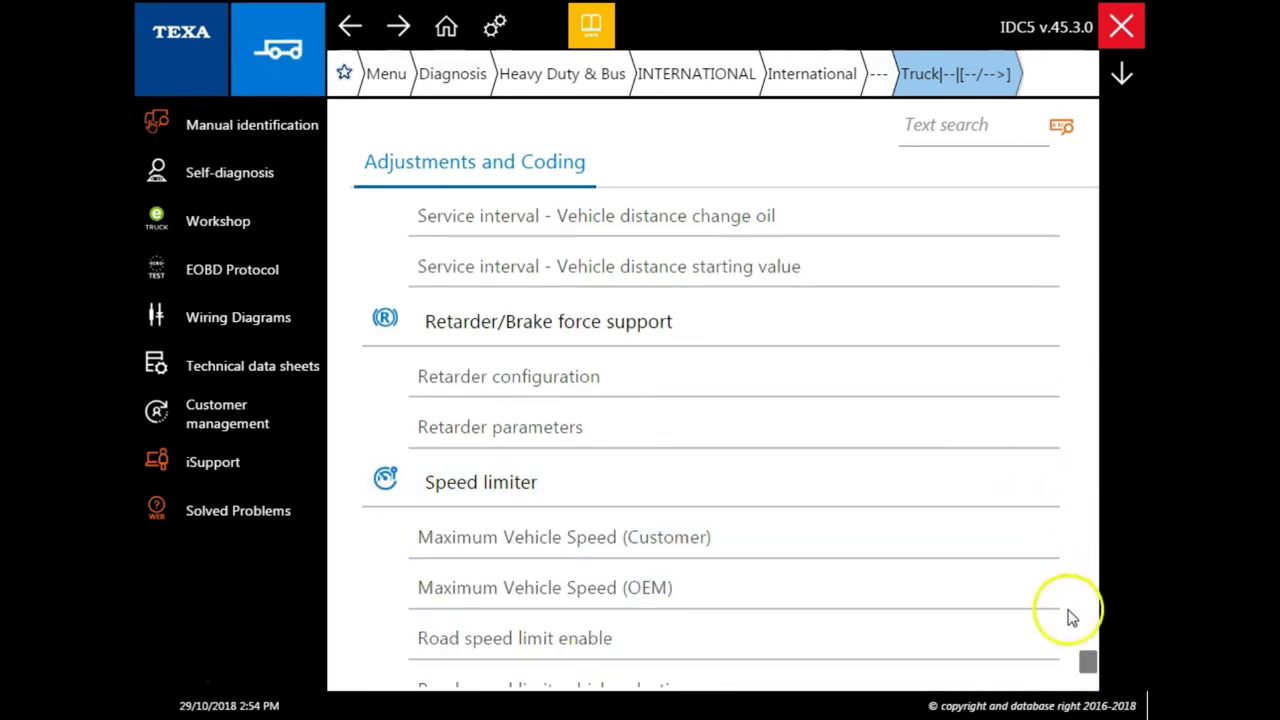
left_click_drag(1088, 658, 1090, 673)
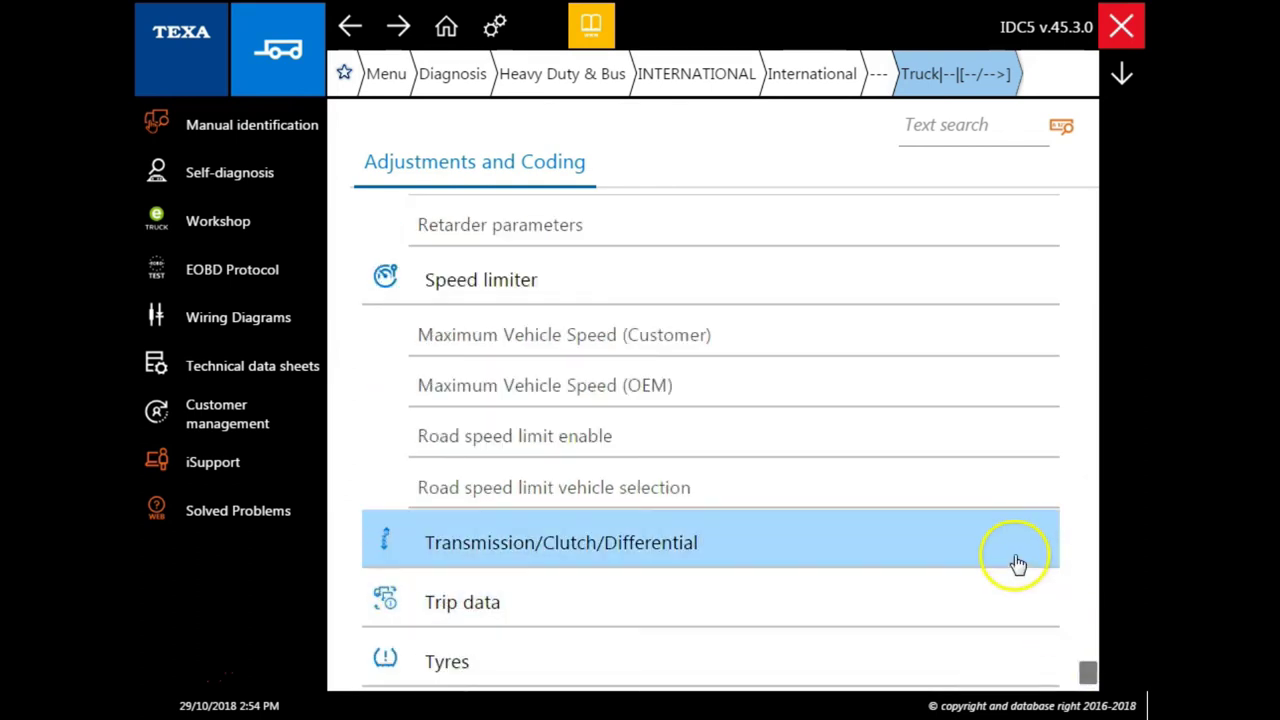
left_click(1015, 562)
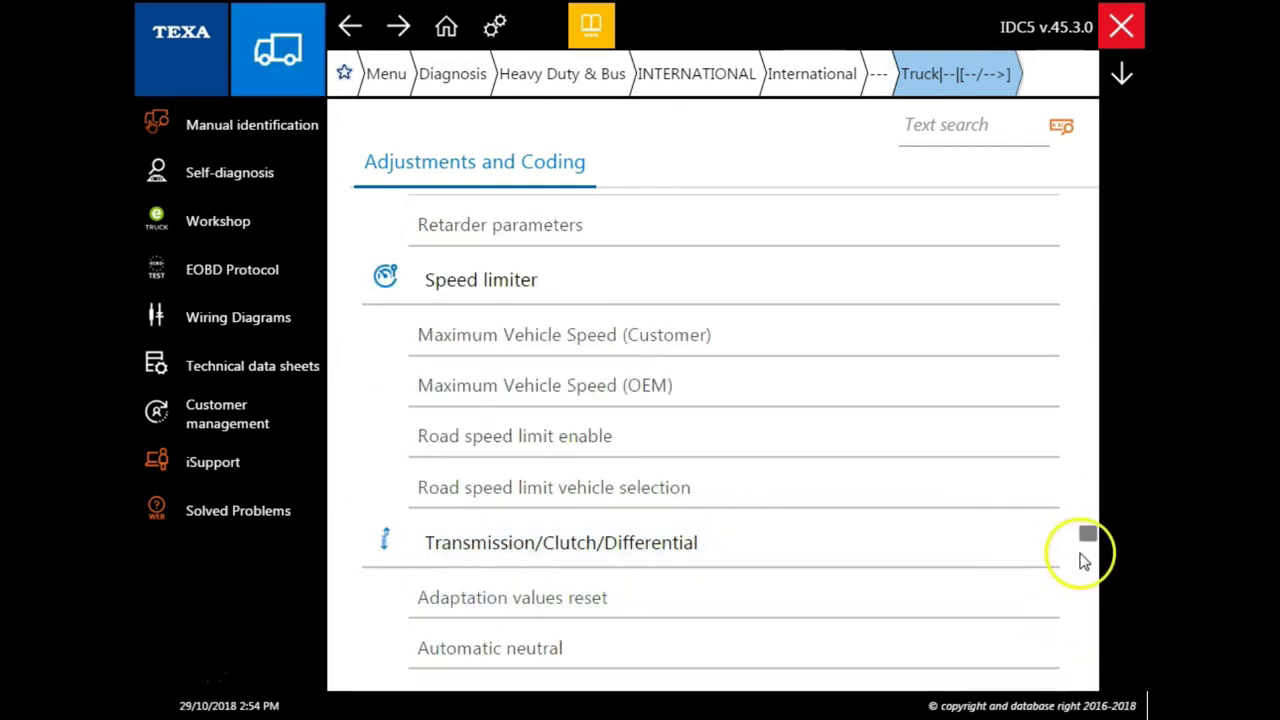
- Expand Trip data and Tyres to show Trip data recorder and tire calibration items
scroll(1086, 540, "down", 5)
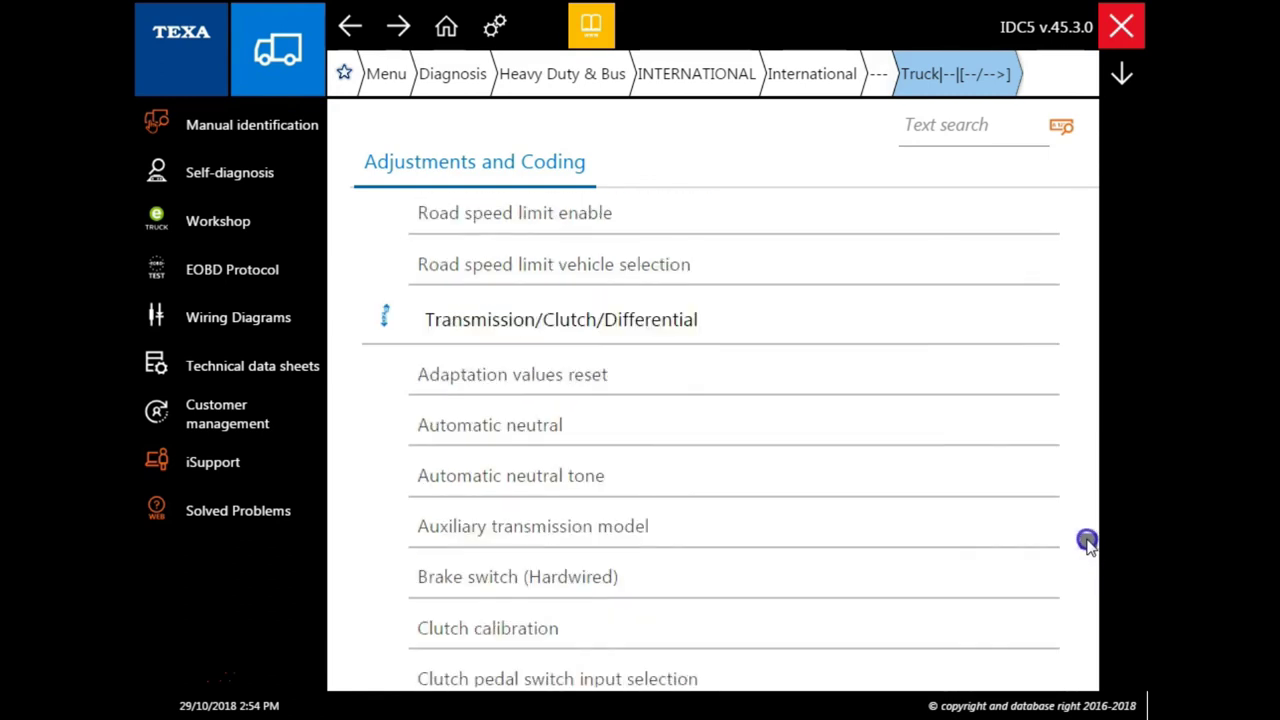
scroll(1086, 540, "down", 6)
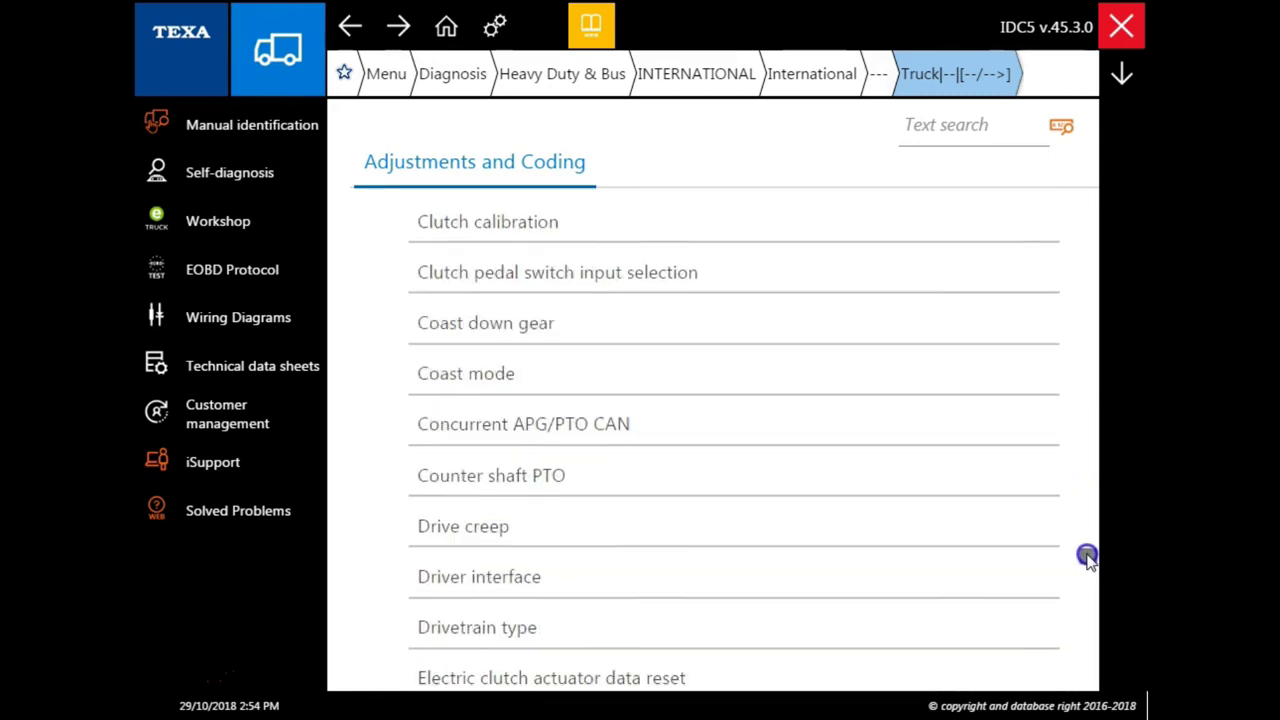
scroll(1088, 565, "down", 6)
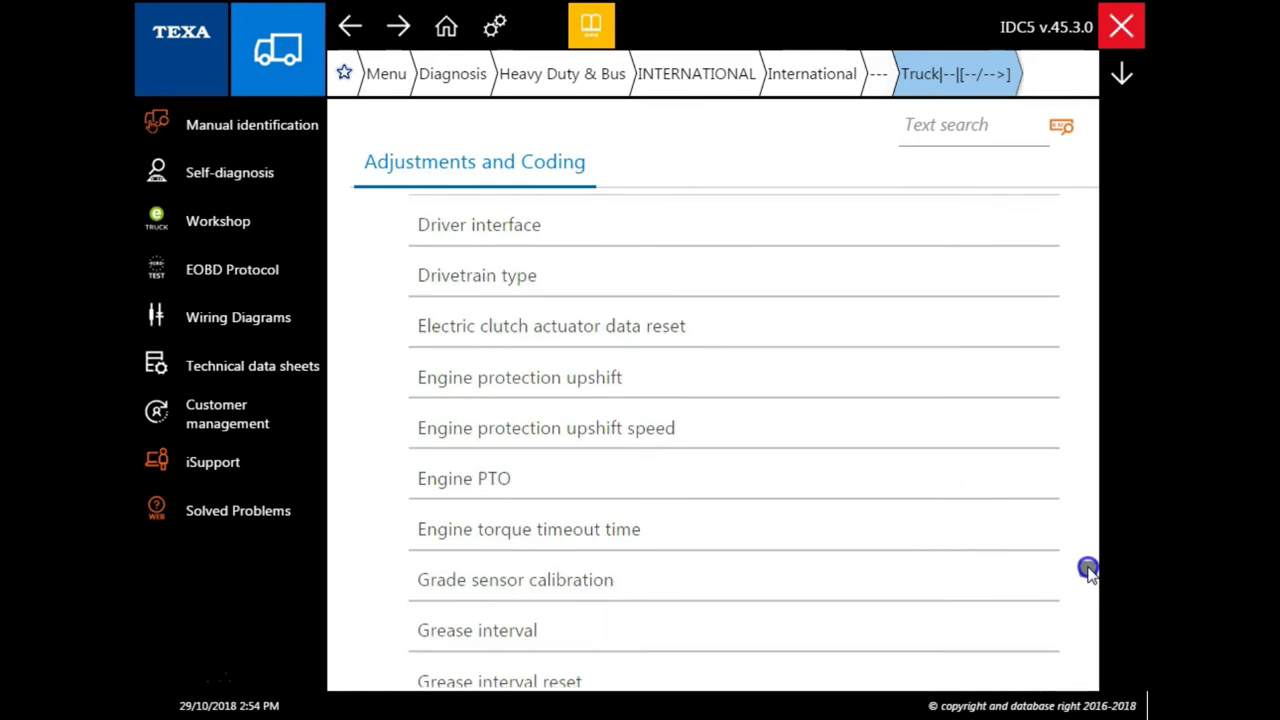
scroll(1089, 575, "down", 9)
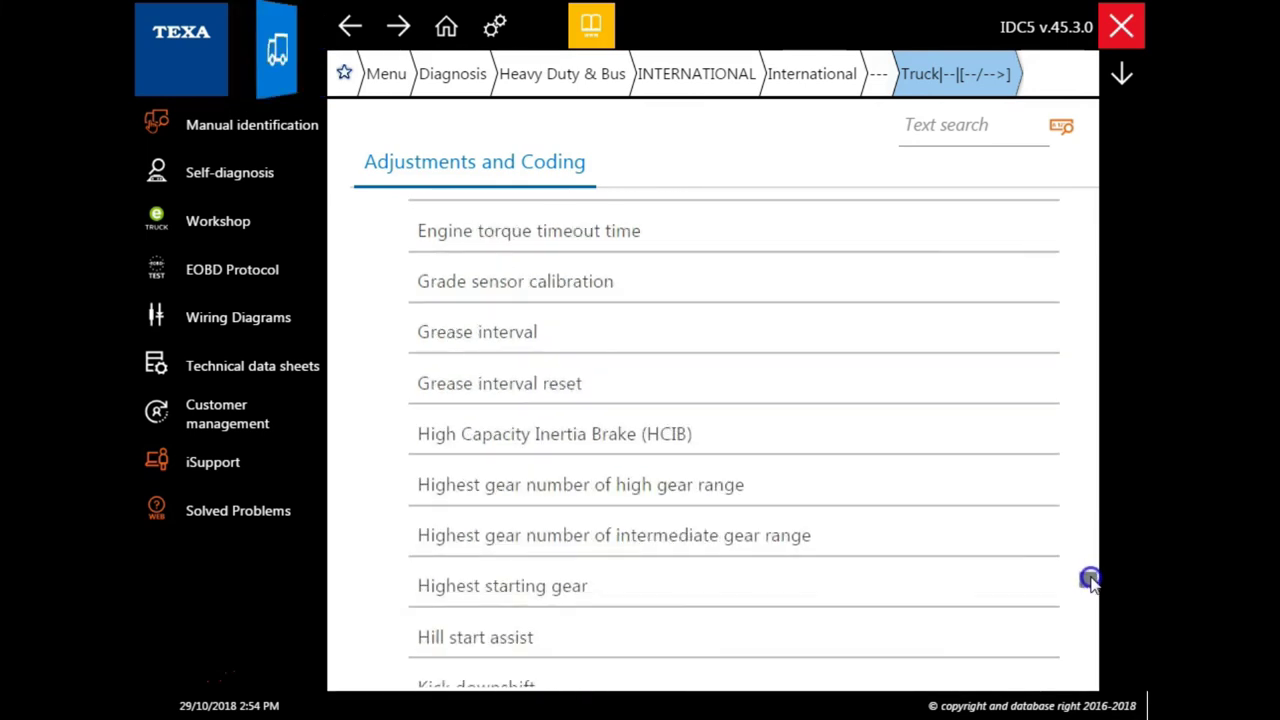
scroll(1089, 592, "down", 12)
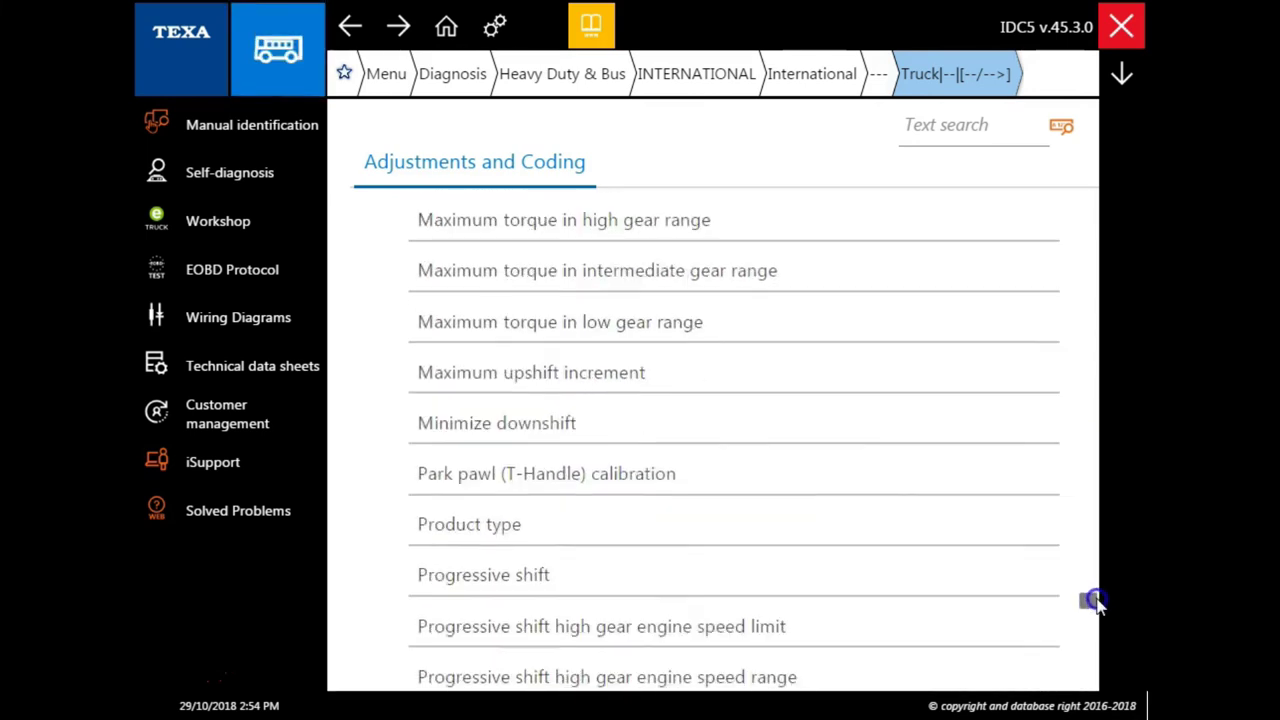
scroll(1097, 615, "down", 11)
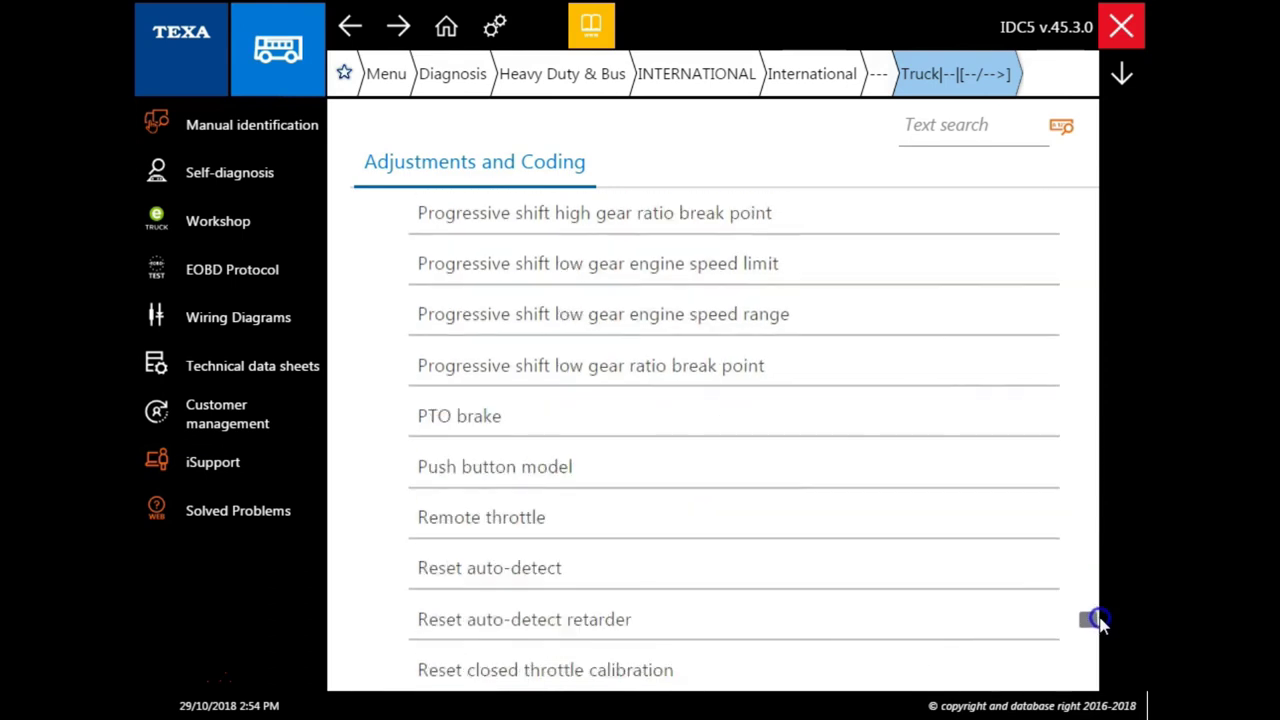
scroll(1100, 635, "down", 10)
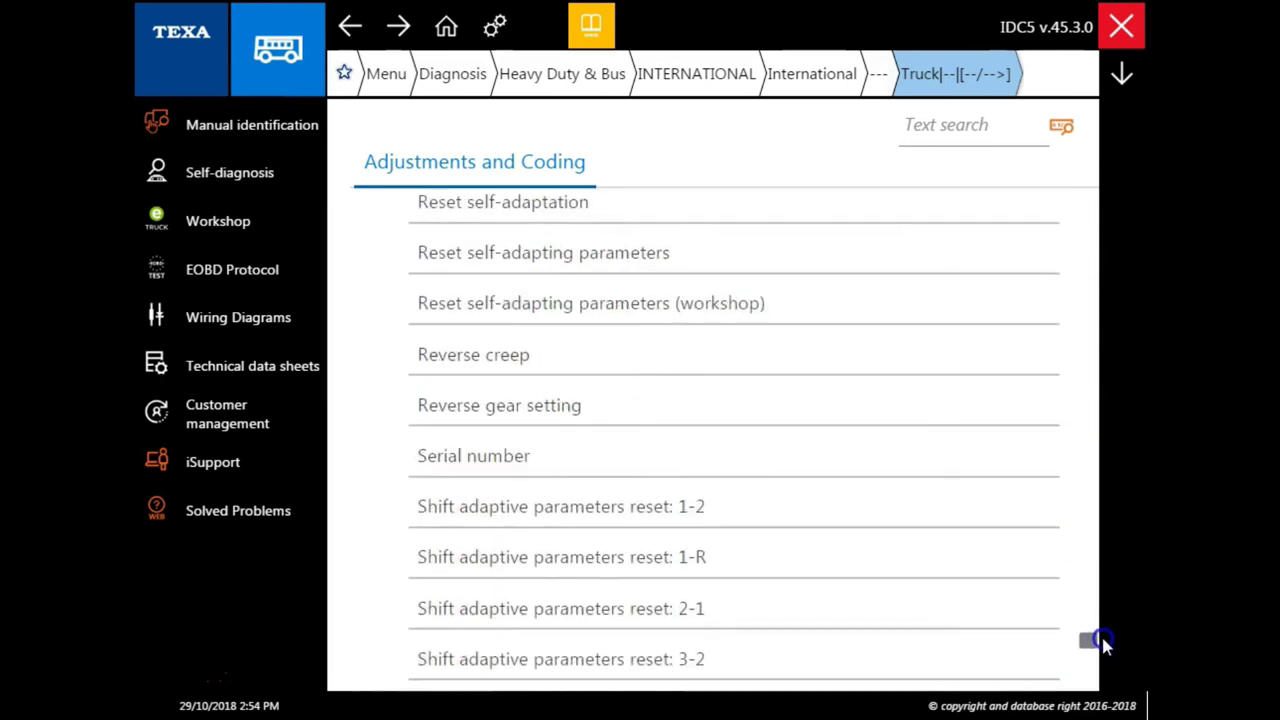
scroll(1103, 645, "down", 5)
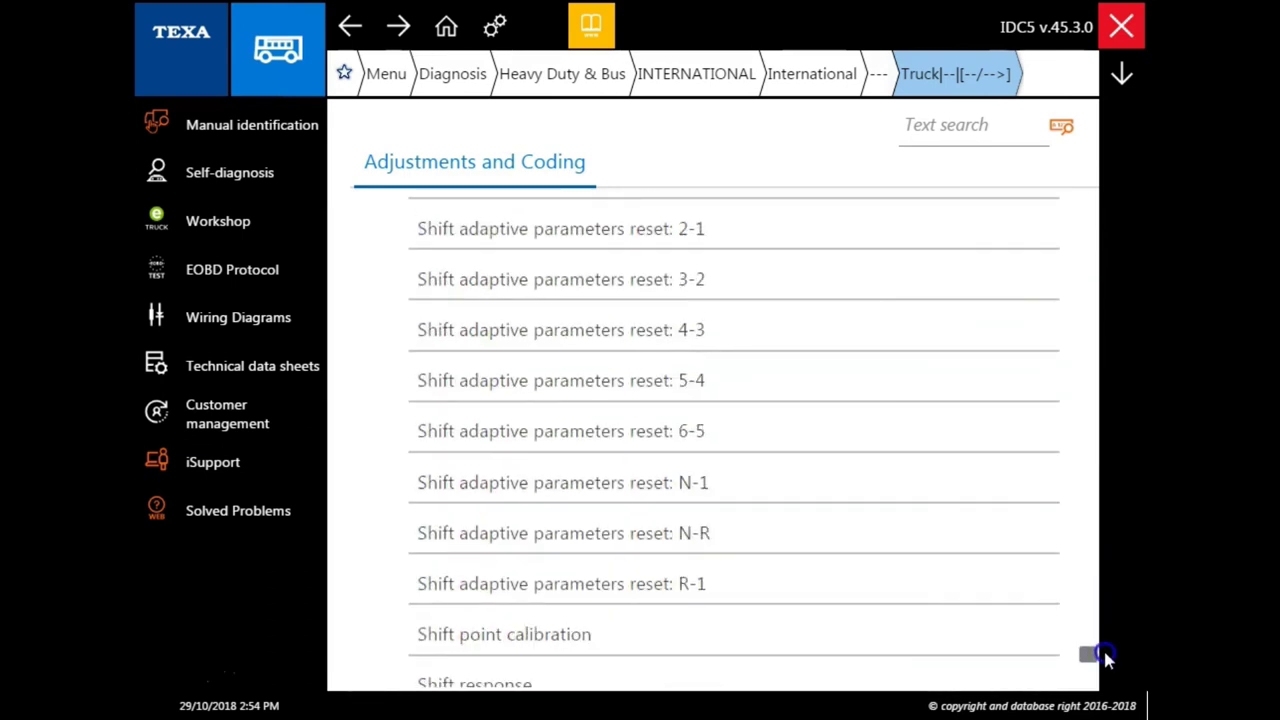
scroll(1105, 665, "down", 8)
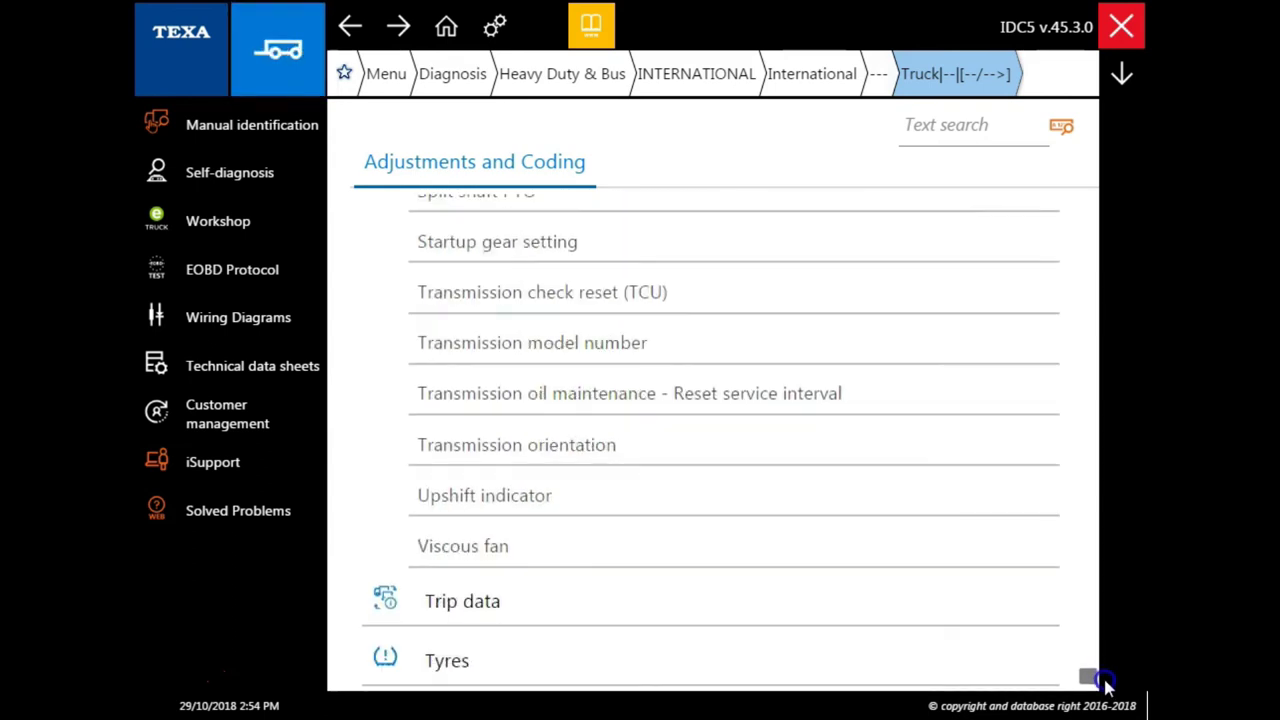
left_click(958, 616)
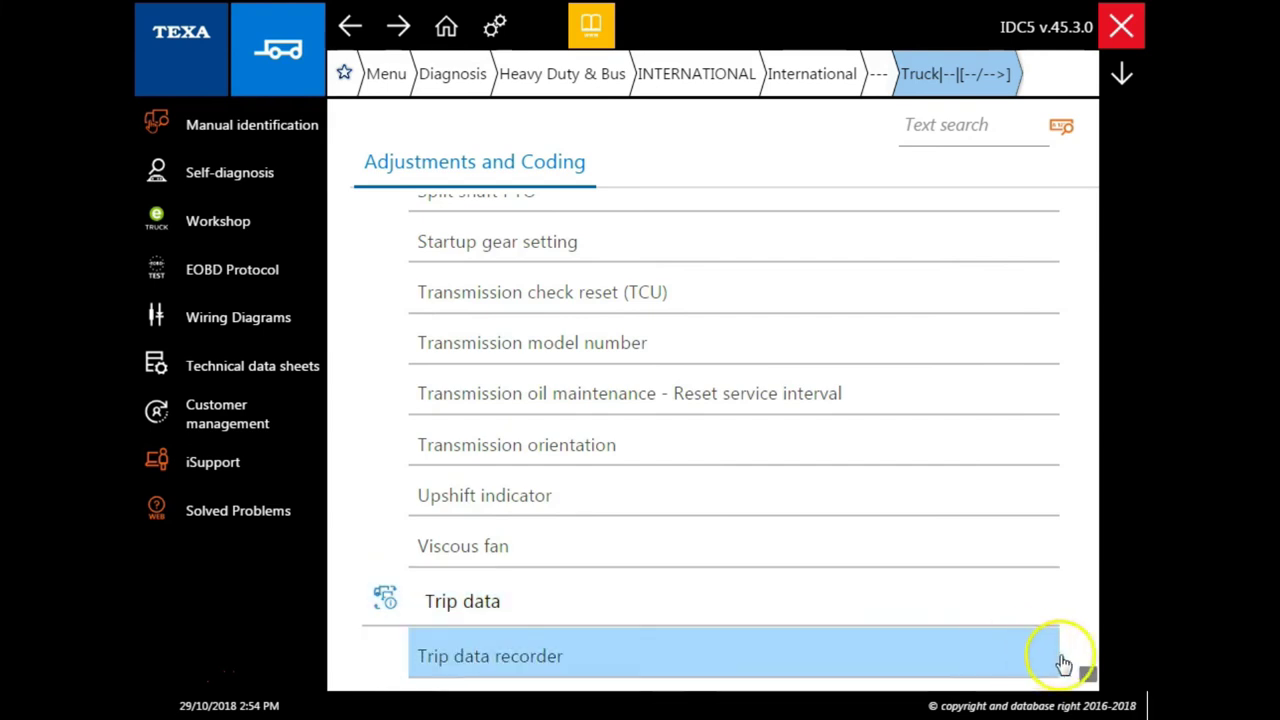
scroll(1090, 678, "down", 1)
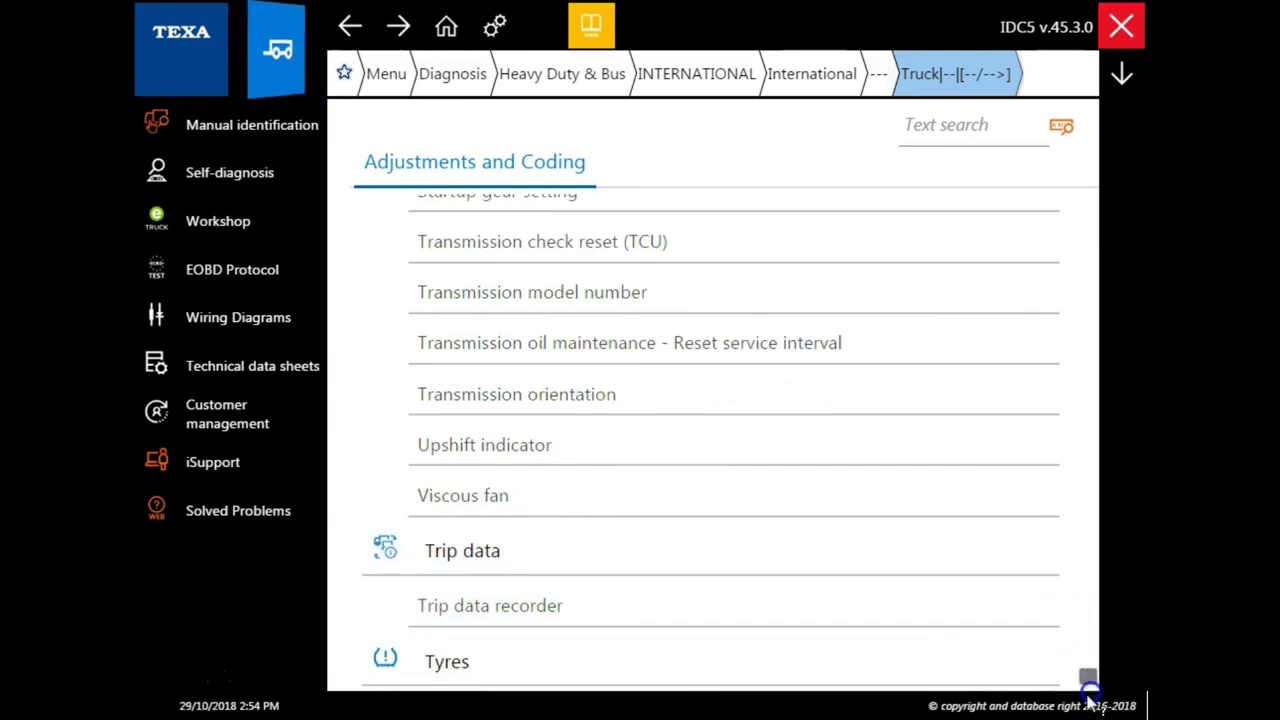
left_click(977, 686)
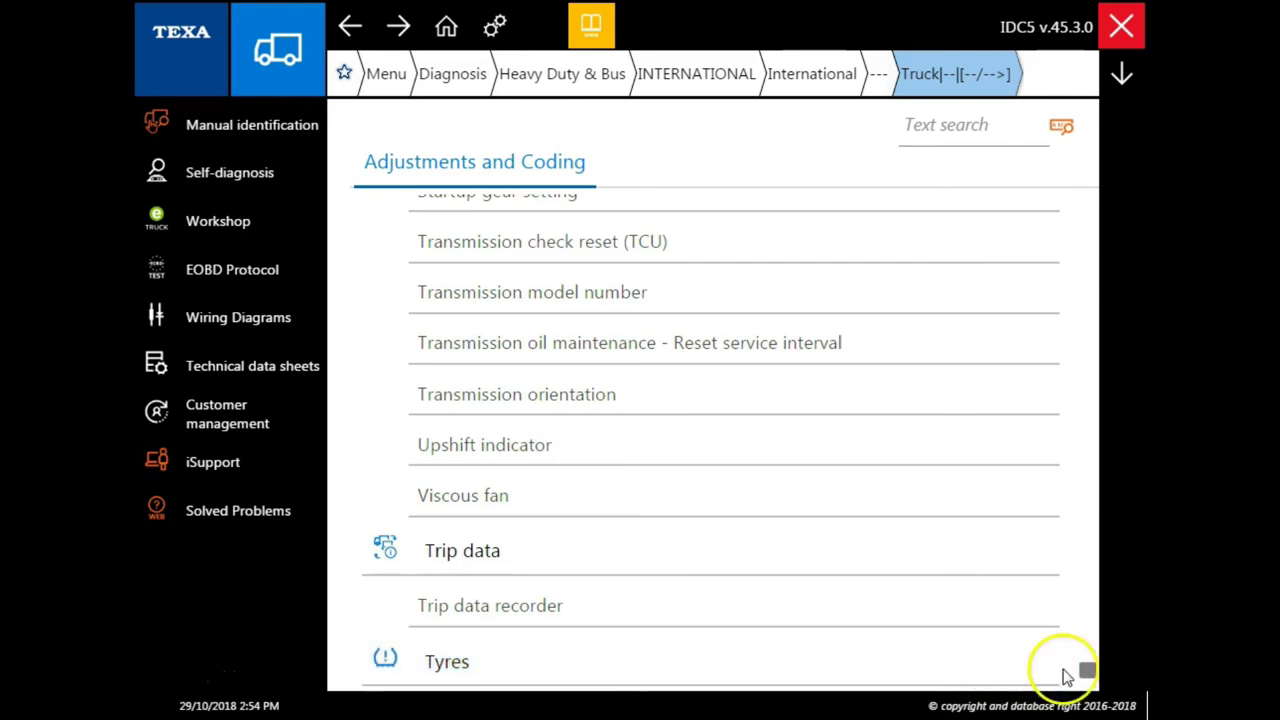
scroll(1086, 672, "down", 3)
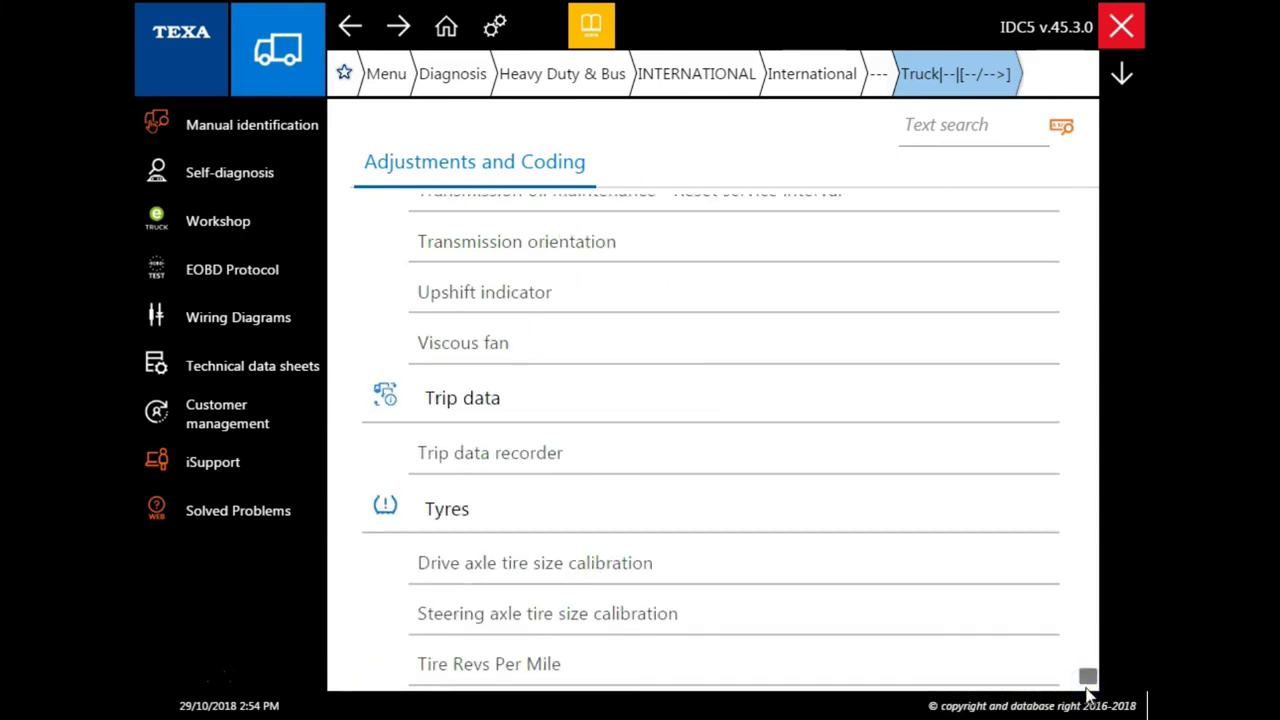
- Open Activation Tests and expand Battery/Starter/Charge, Brakes and Engine tests
left_click(798, 78)
left_click(746, 411)
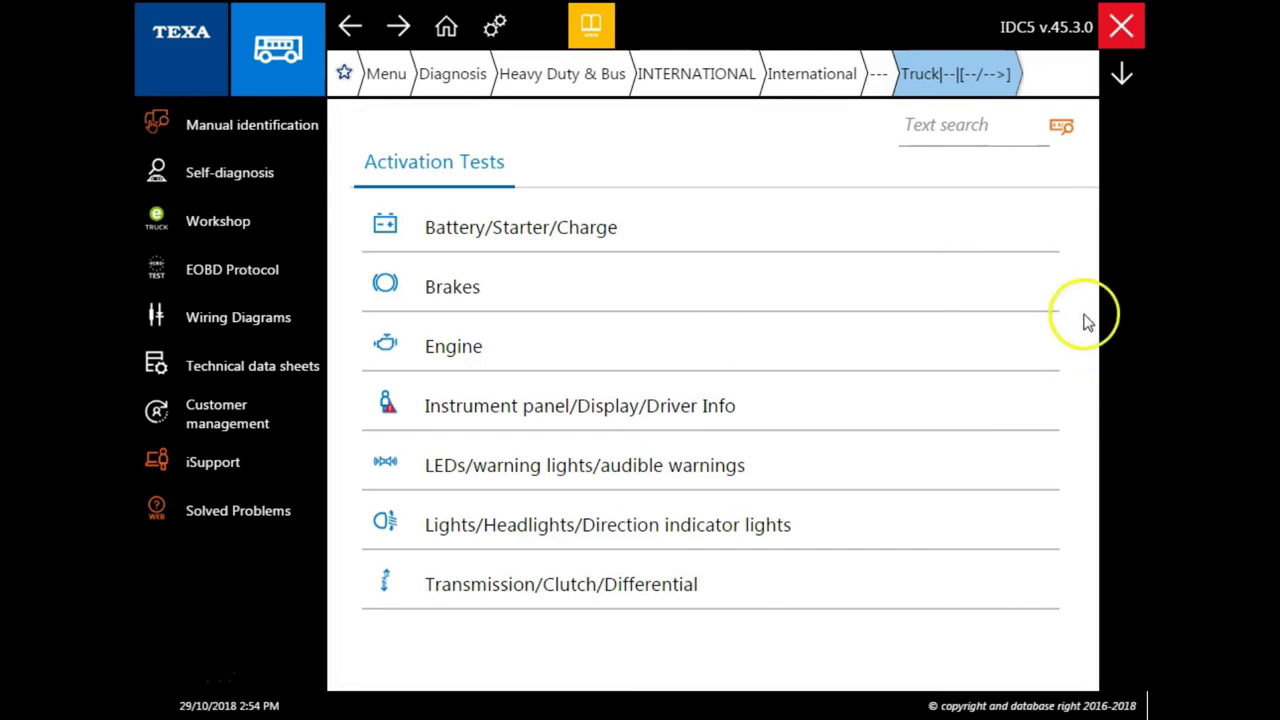
left_click(889, 224)
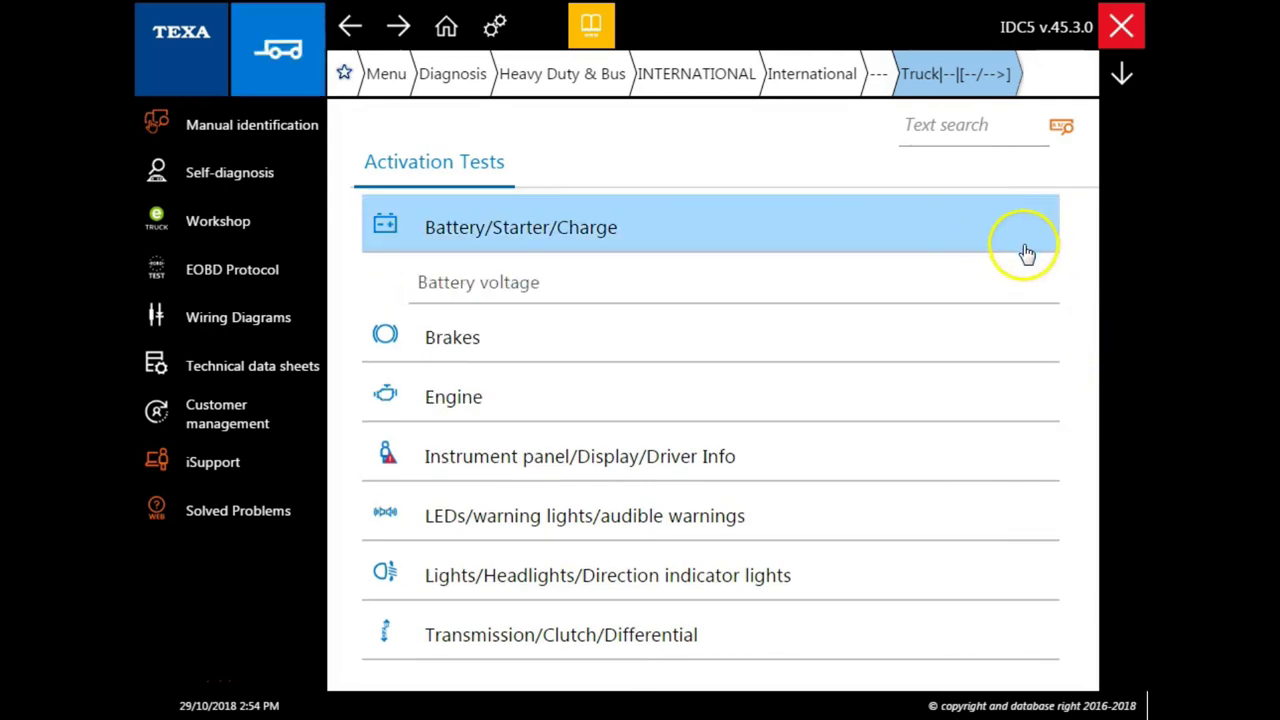
left_click(978, 334)
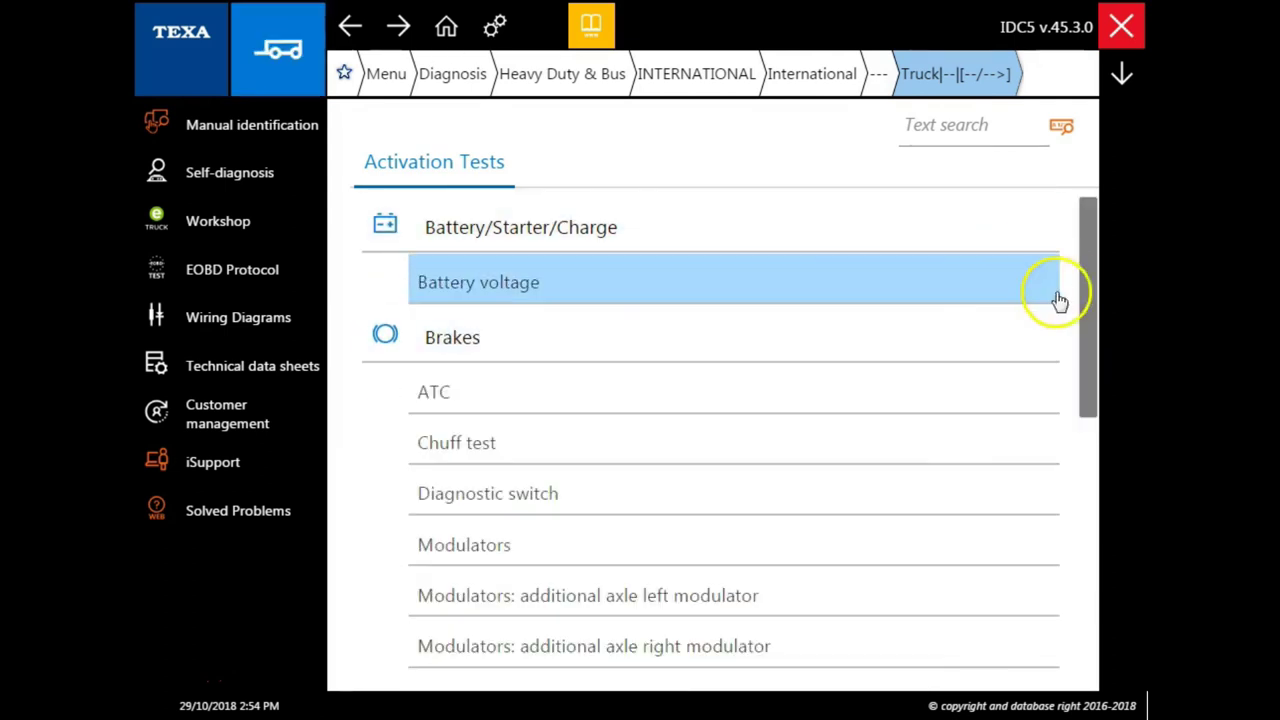
left_click_drag(1086, 251, 1129, 543)
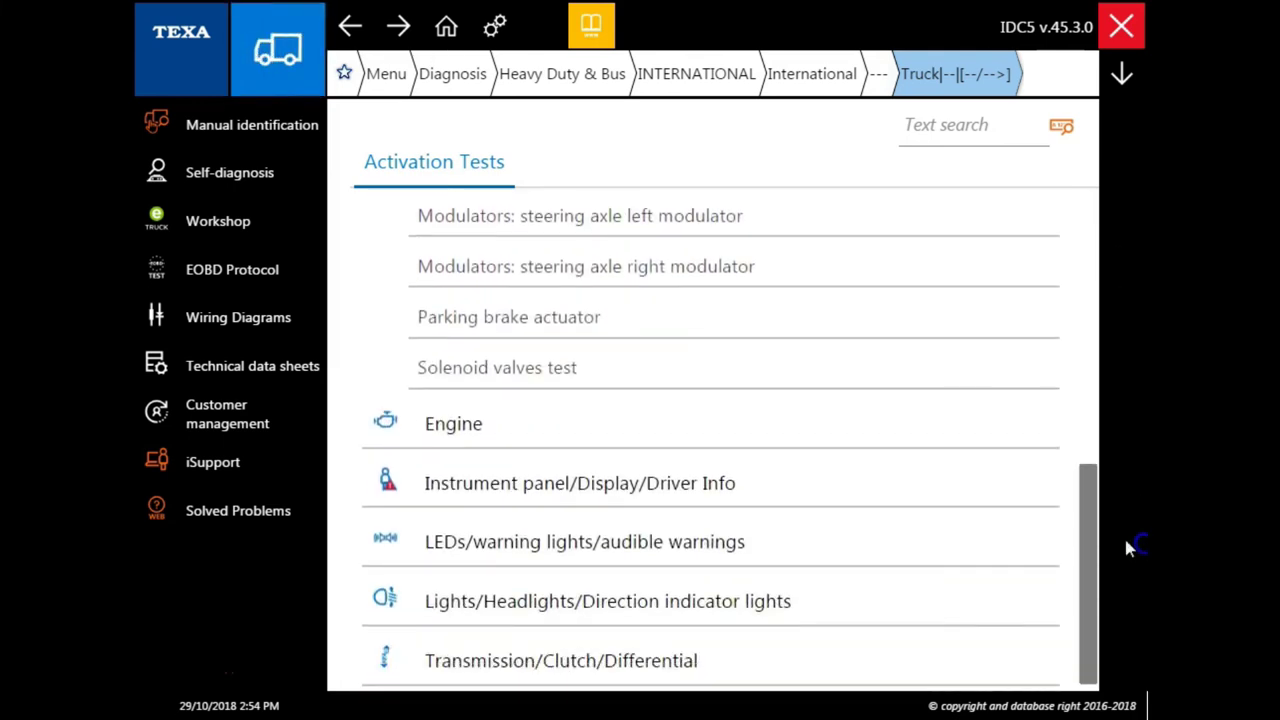
left_click(877, 425)
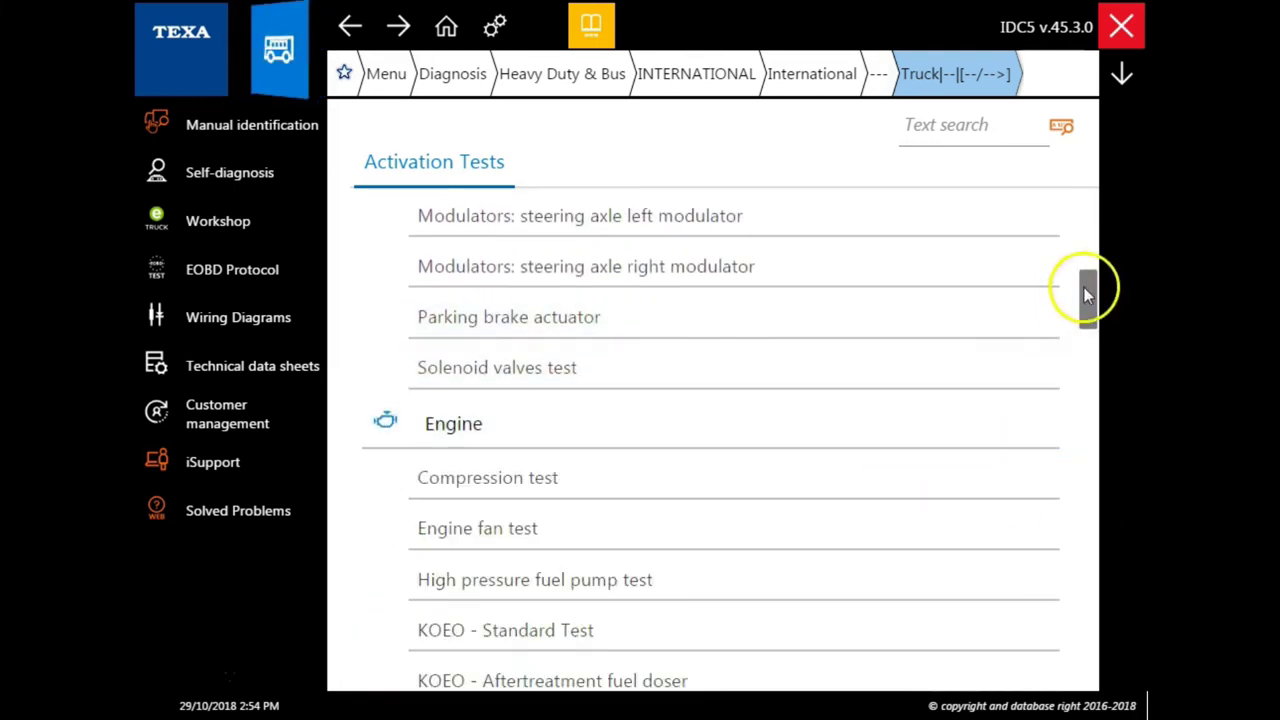
left_click_drag(1086, 287, 1145, 608)
- Expand Instrument panel, LEDs/warning lights, Lights/Headlights and Transmission/Clutch/Differential tests
left_click(963, 484)
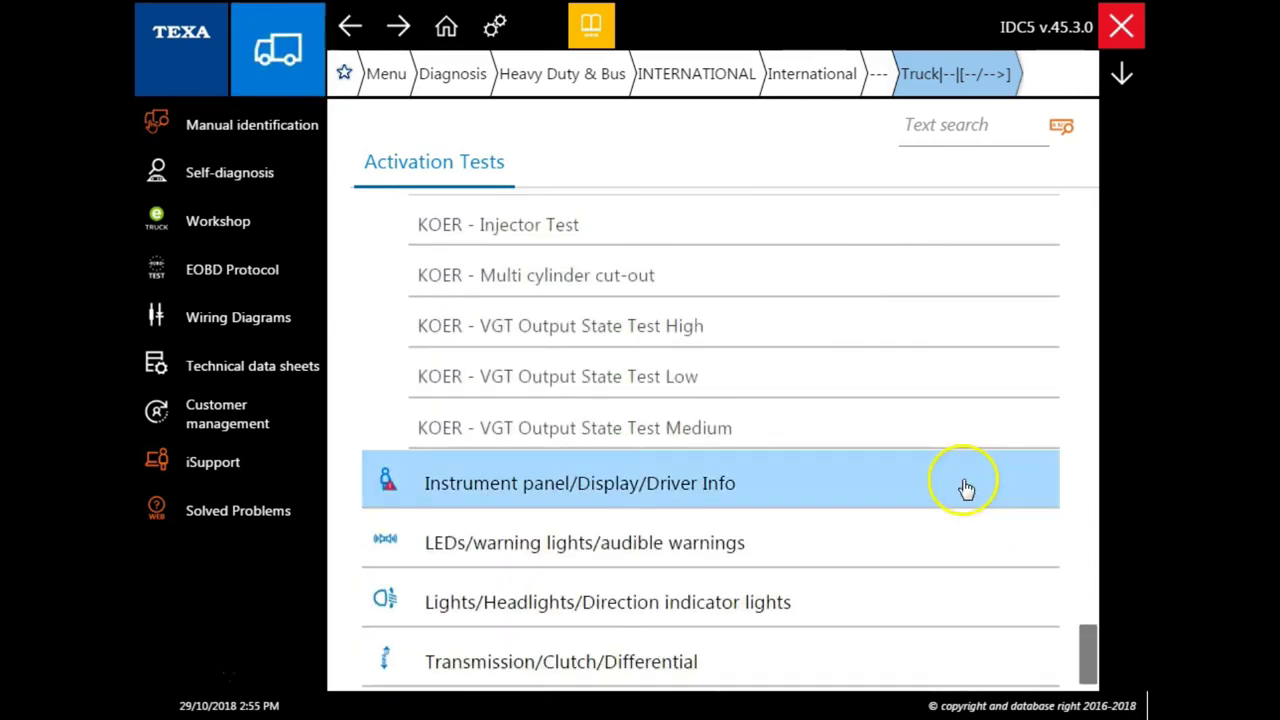
left_click(974, 549)
left_click(980, 605)
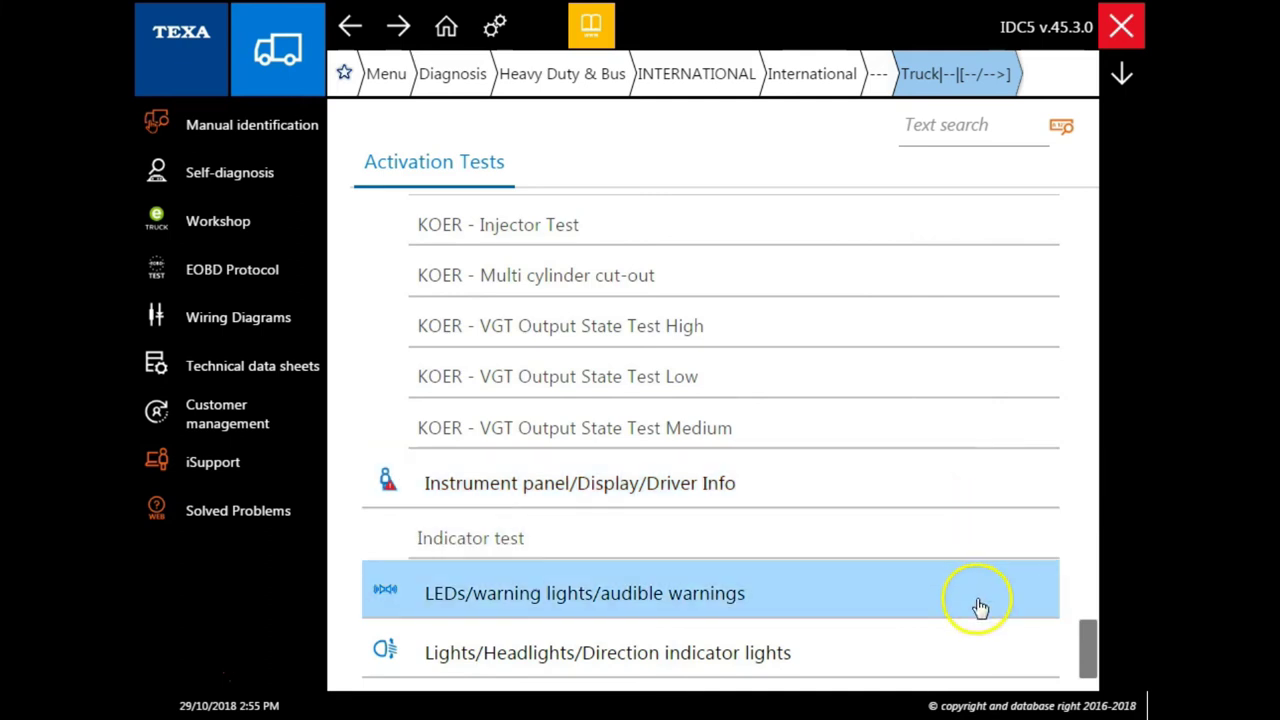
left_click_drag(1080, 614, 1090, 647)
left_click(986, 603)
left_click(1026, 651)
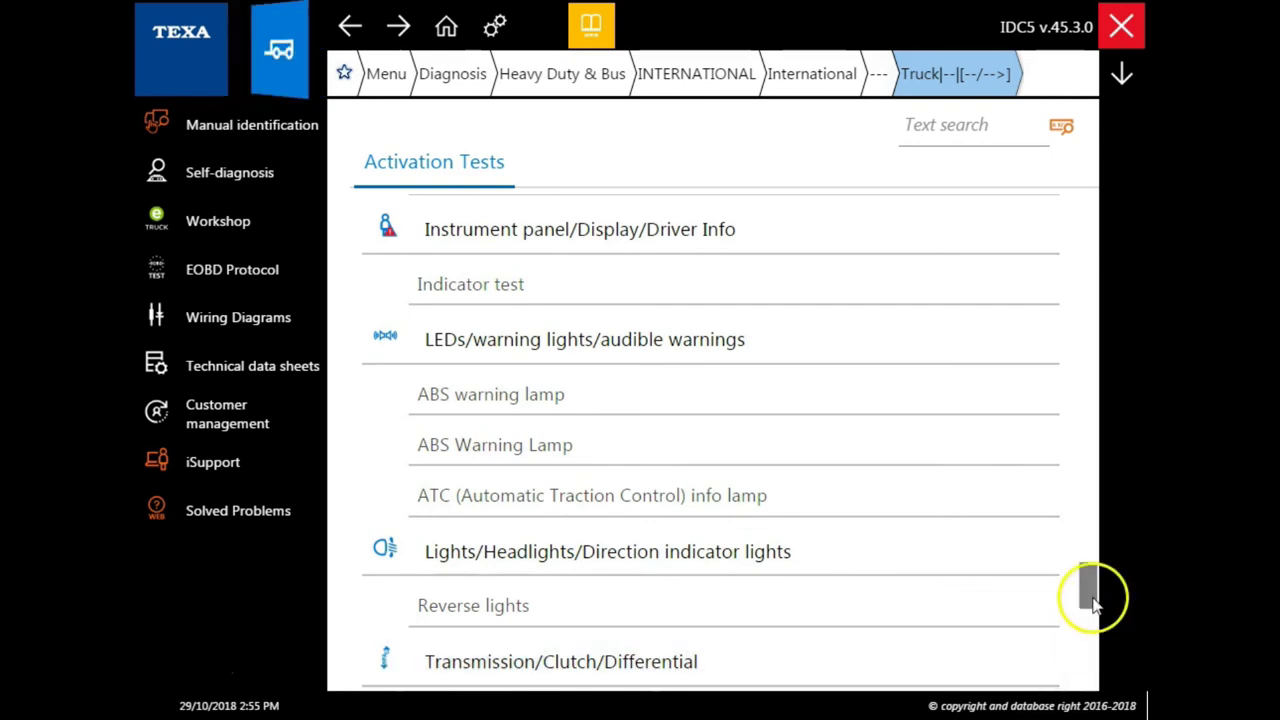
left_click_drag(1088, 591, 1100, 677)
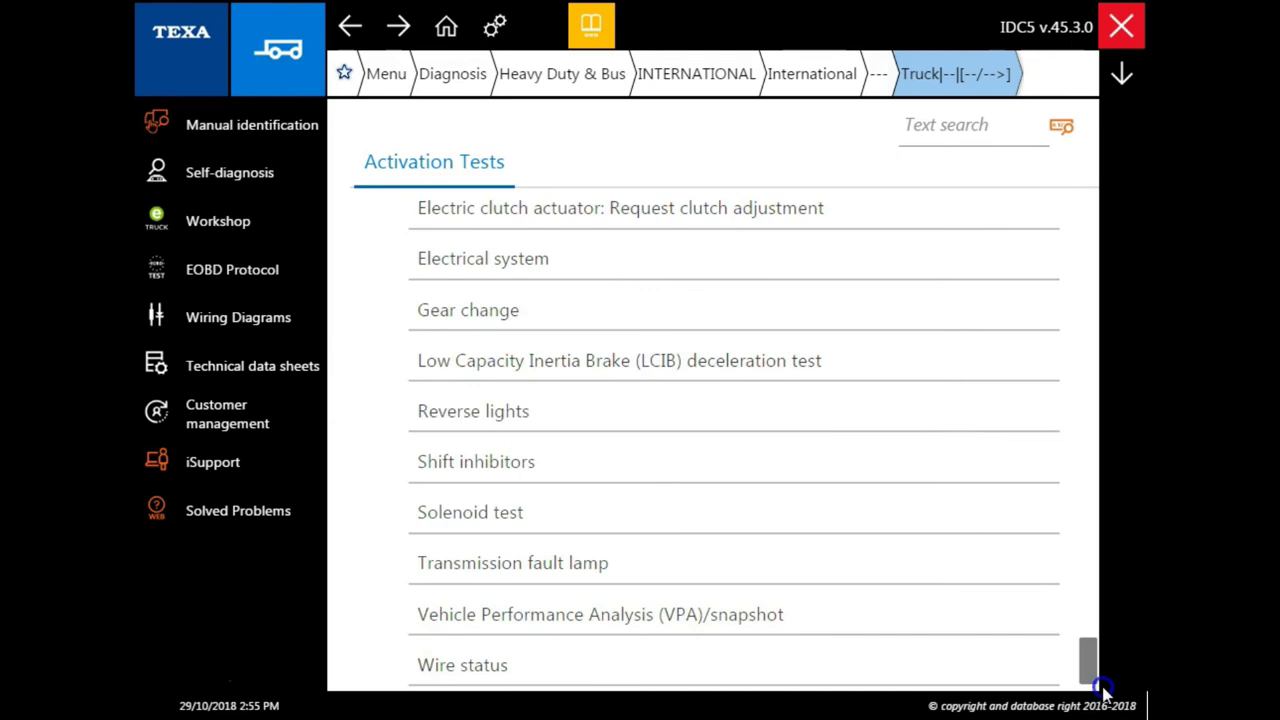
- Return to Self-diagnosis and select the International Navistar-MaxxForce ECU under Diesel injection
left_click(810, 78)
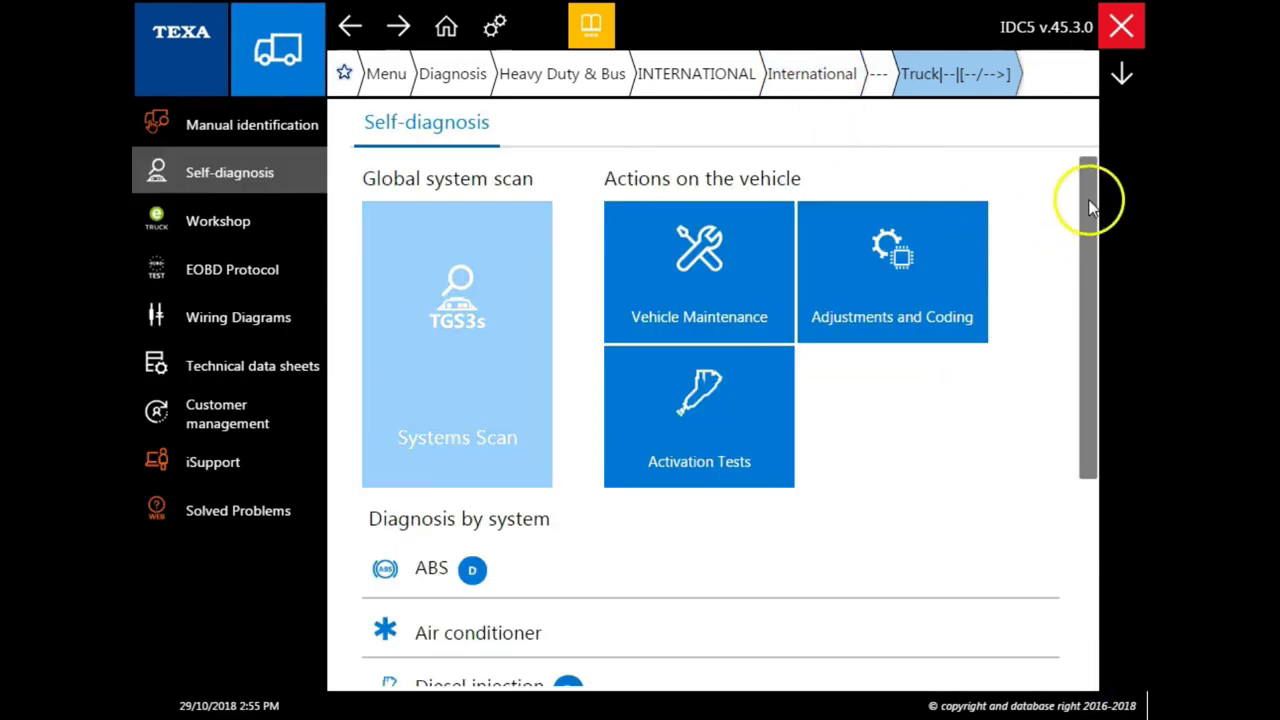
left_click_drag(1090, 205, 1103, 371)
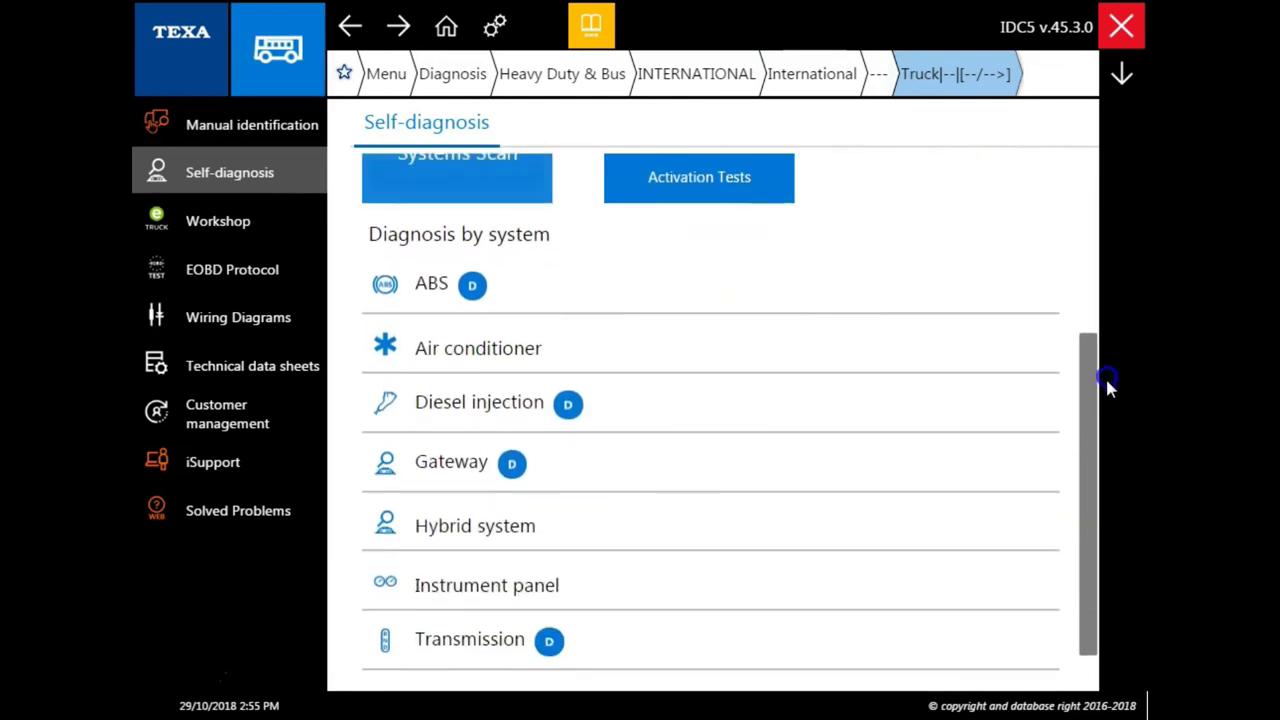
left_click(751, 414)
left_click(759, 449)
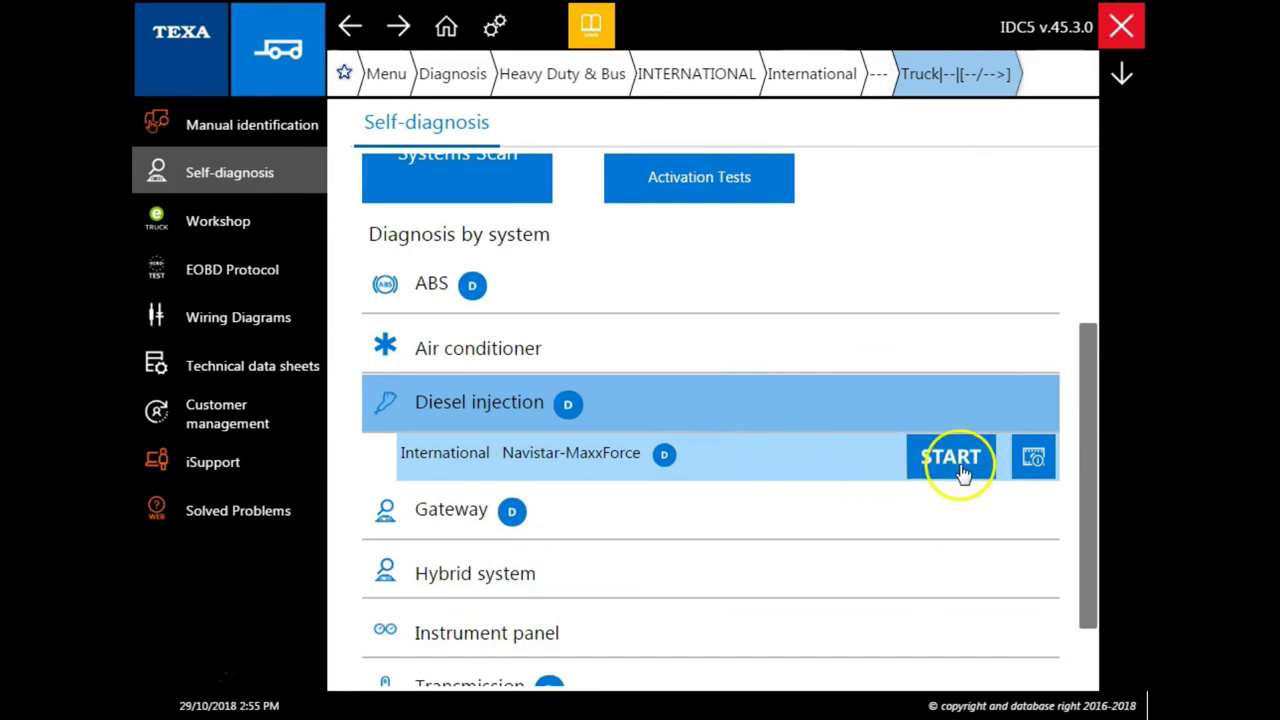
left_click(1034, 462)
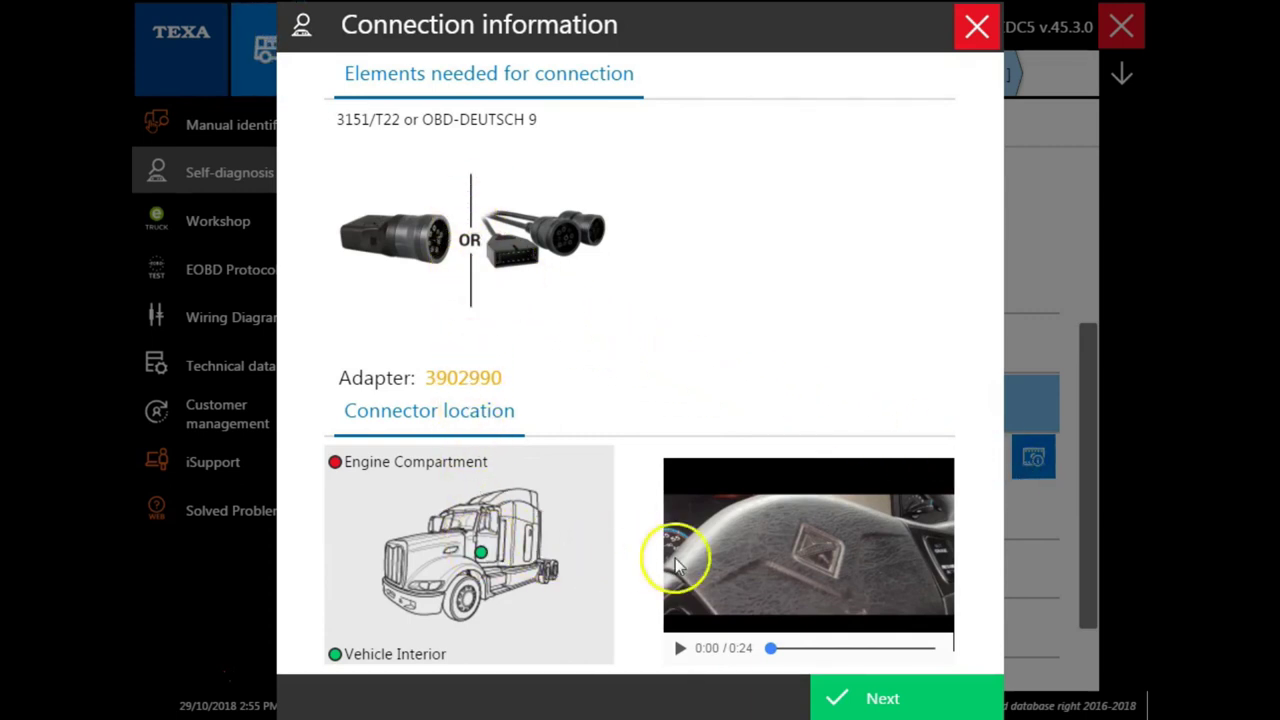
left_click(975, 28)
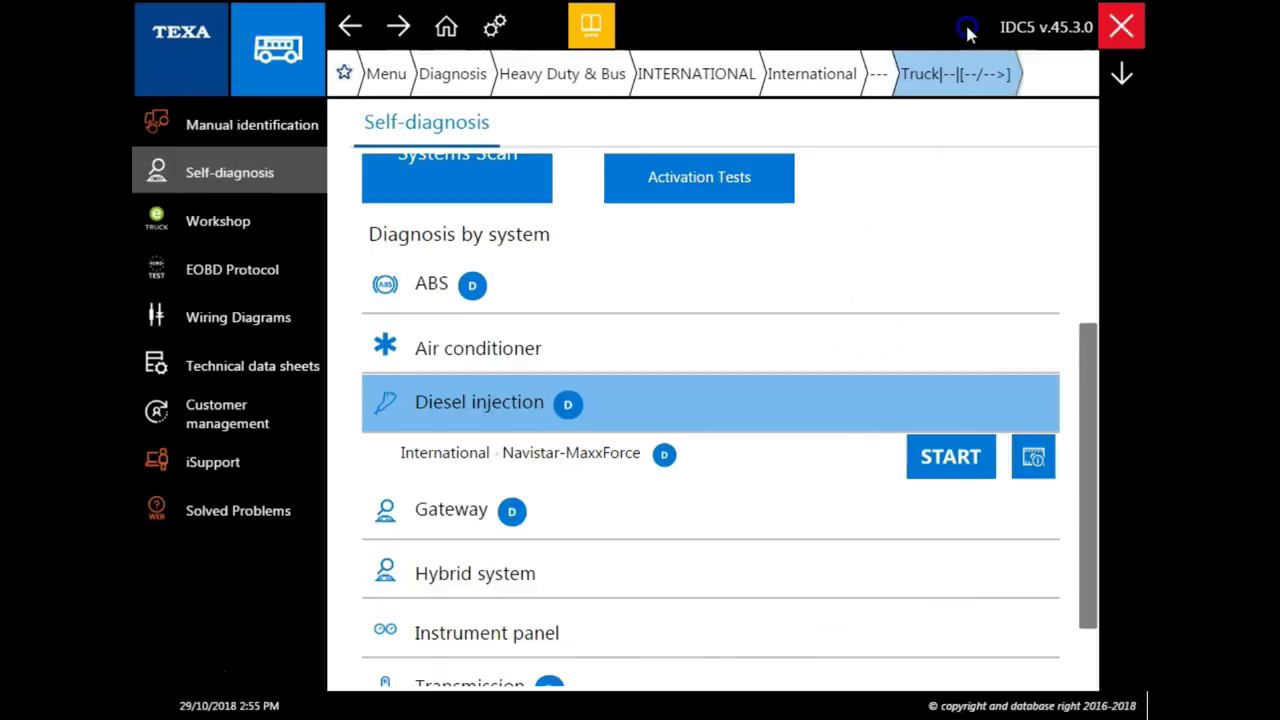
- Start the Navistar-MaxxForce injection ECU session in Self-diagnosis start-up mode
left_click(946, 462)
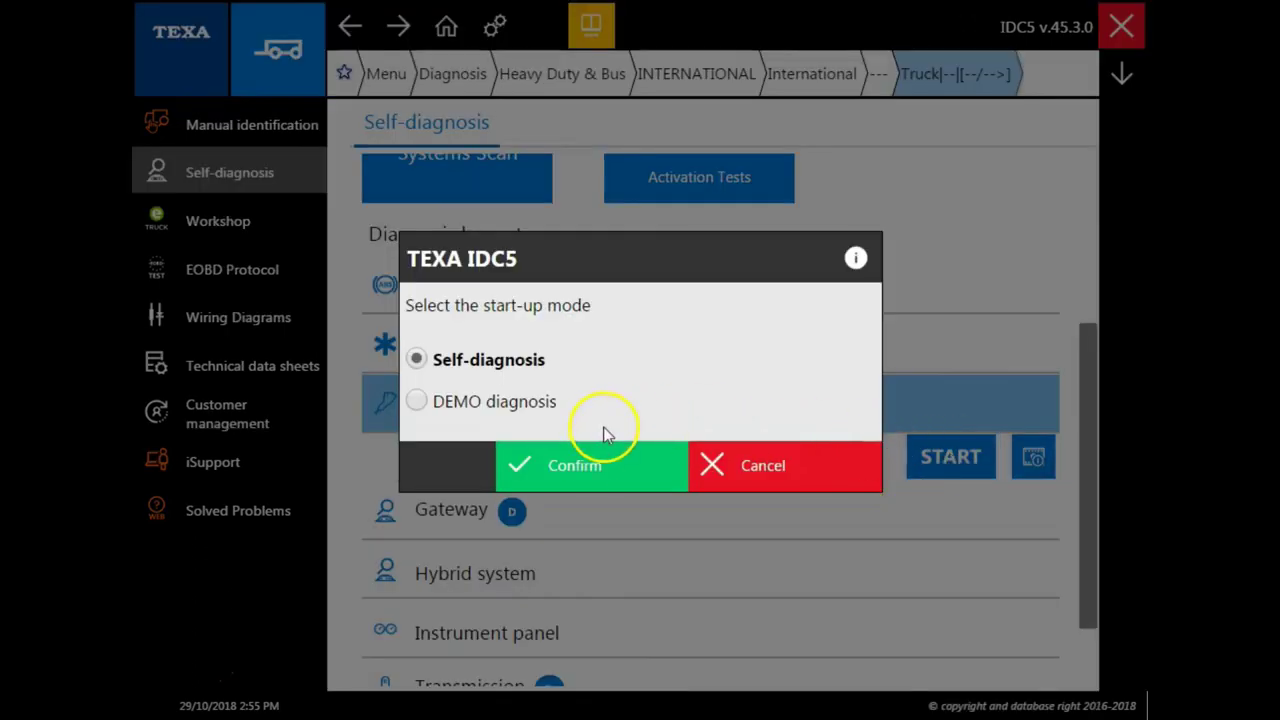
left_click(585, 460)
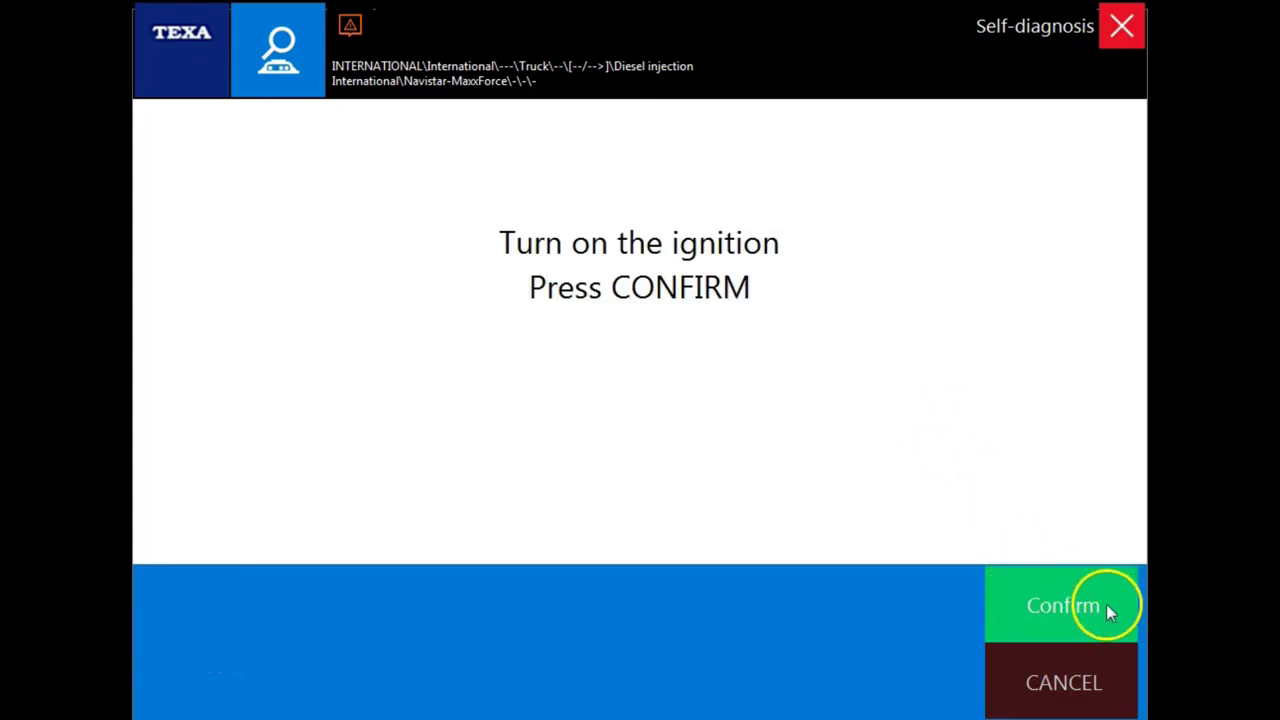
- Confirm the ignition is on so the tool connects via J1708 and J1939
left_click(1066, 607)
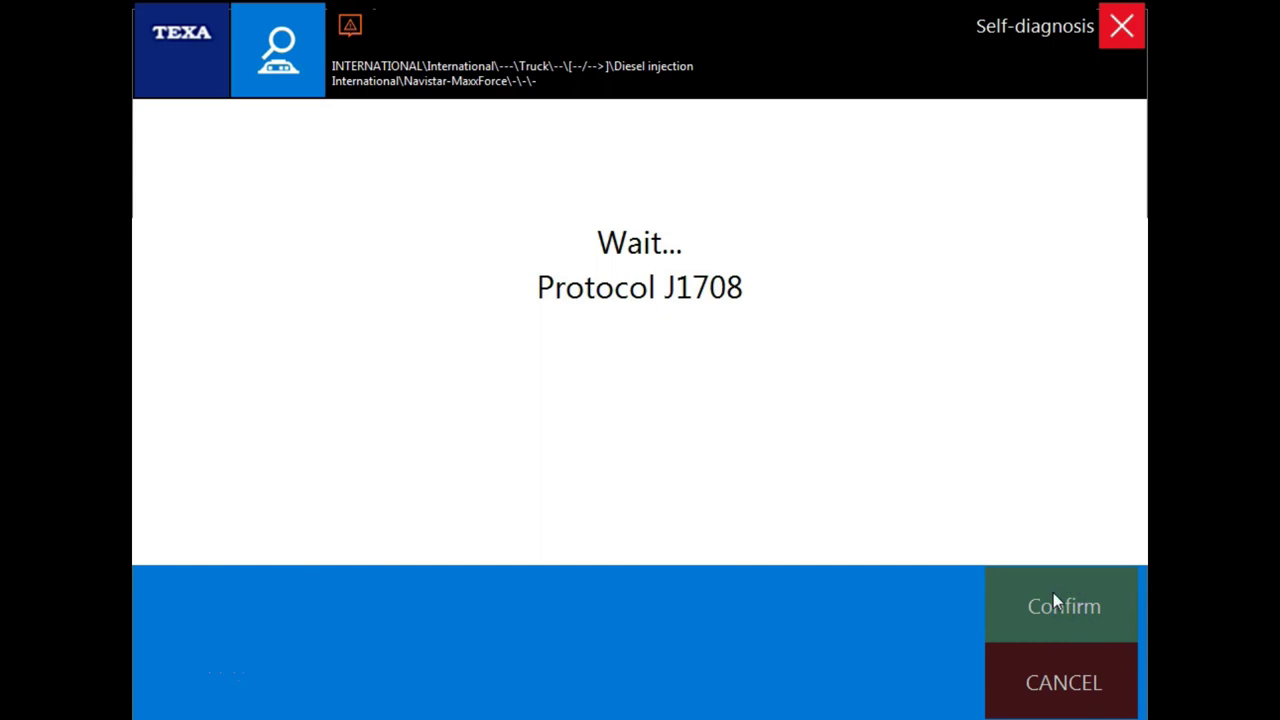